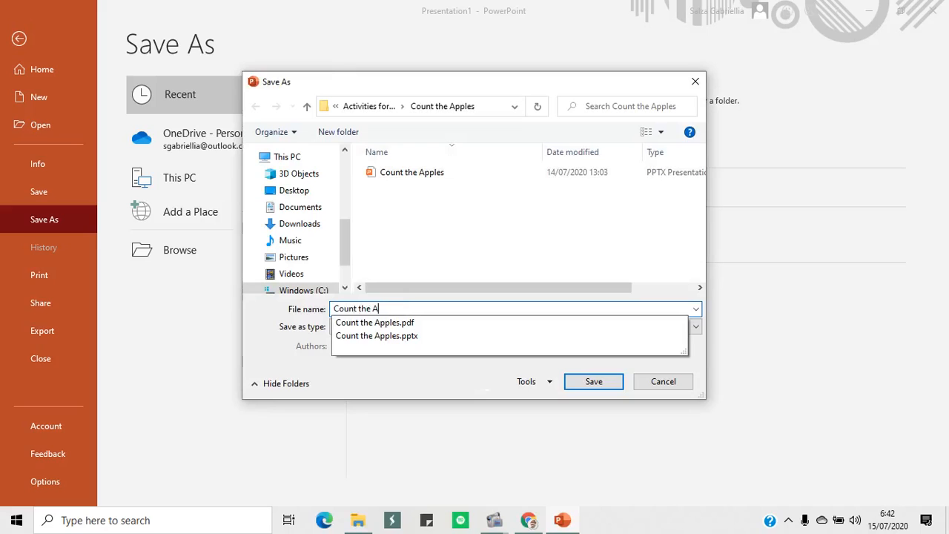
Save the presentation as Count the Apples (1) in the Count the Apples folder, both as a PowerPoint presentation and as a PDF
type("les (1")
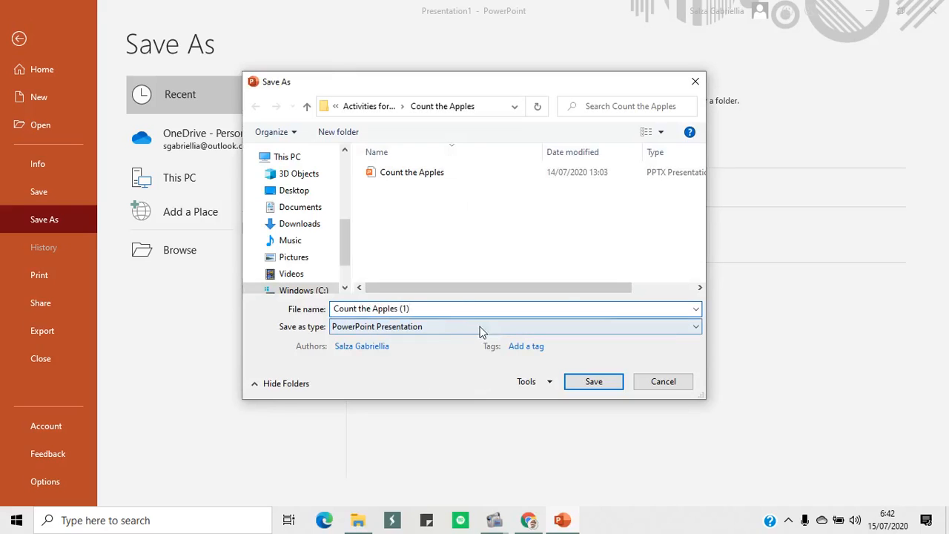
left_click(590, 385)
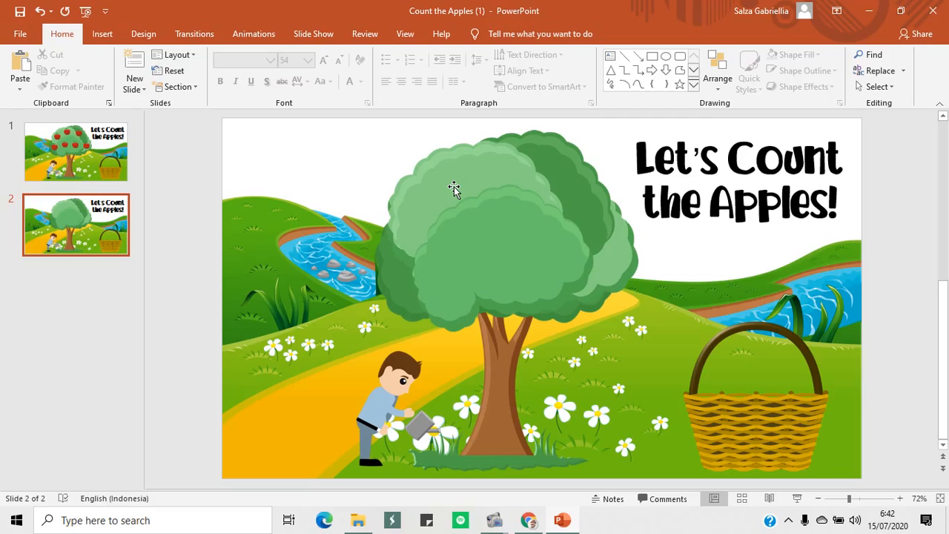
left_click(23, 35)
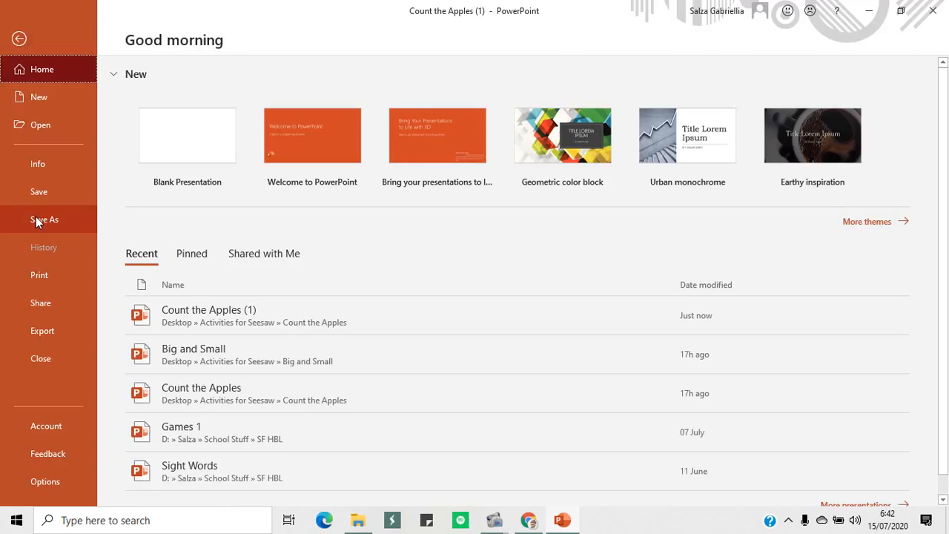
left_click(35, 219)
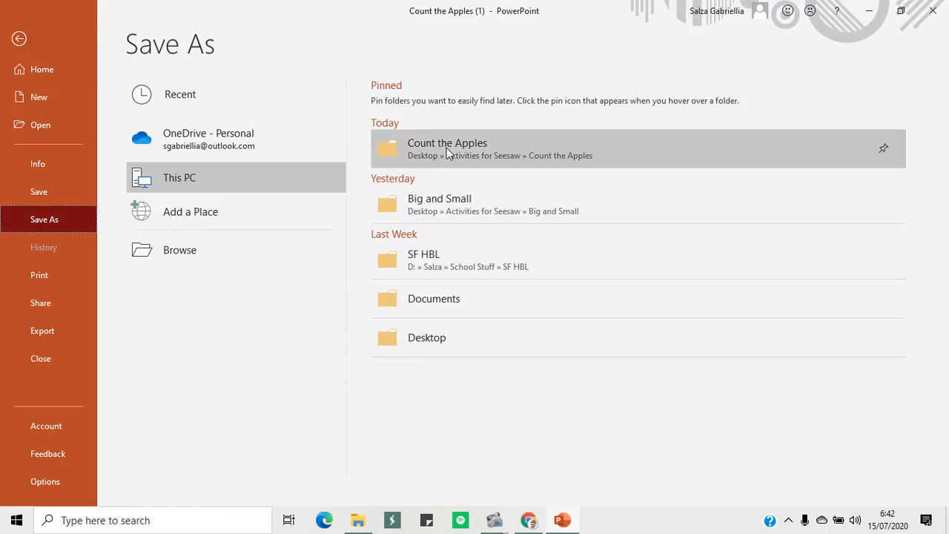
left_click(485, 153)
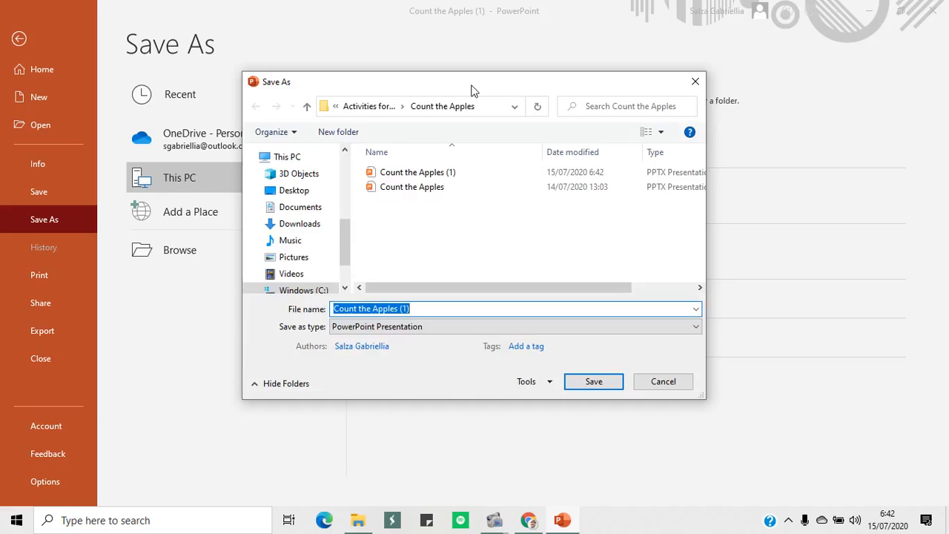
left_click(397, 329)
left_click(348, 52)
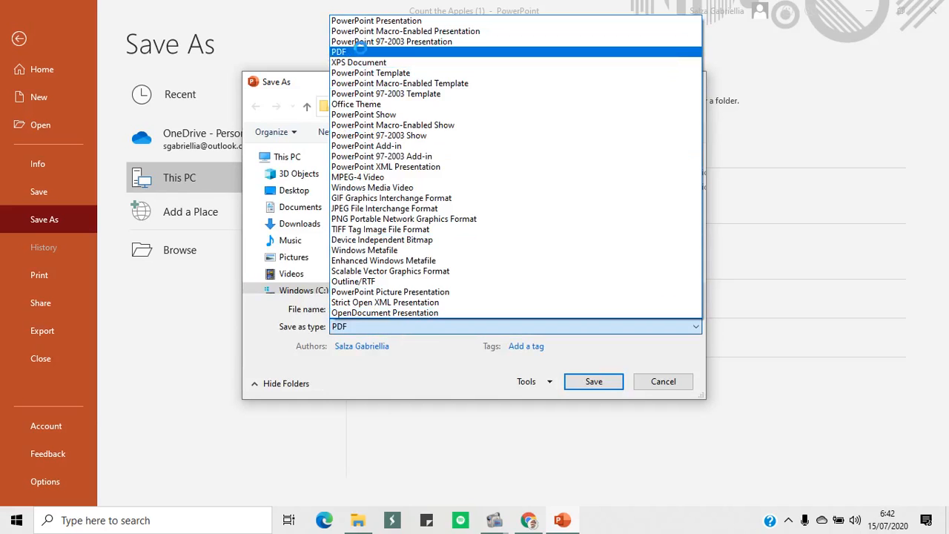
left_click(593, 435)
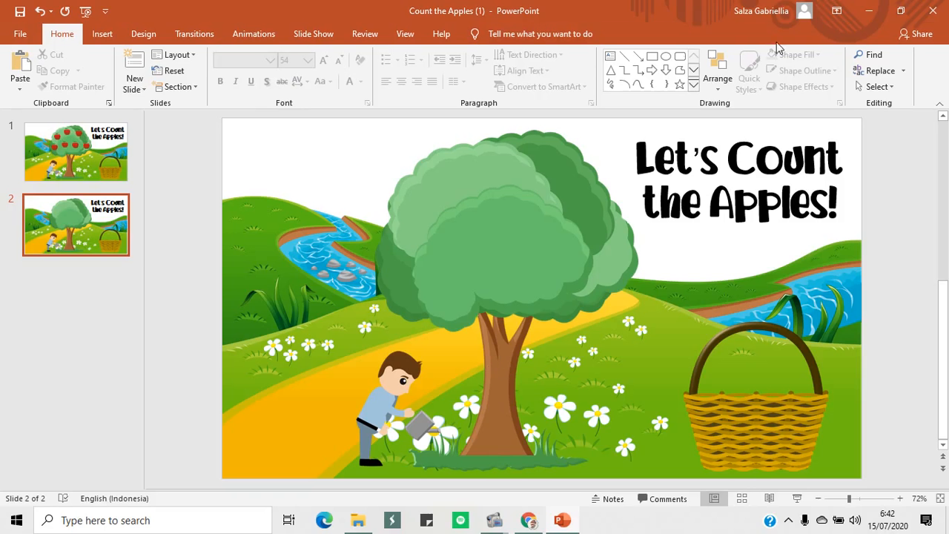
Close the presentation, move the Count the Apples folder window fully into view and switch to Seesaw in Chrome
left_click(934, 10)
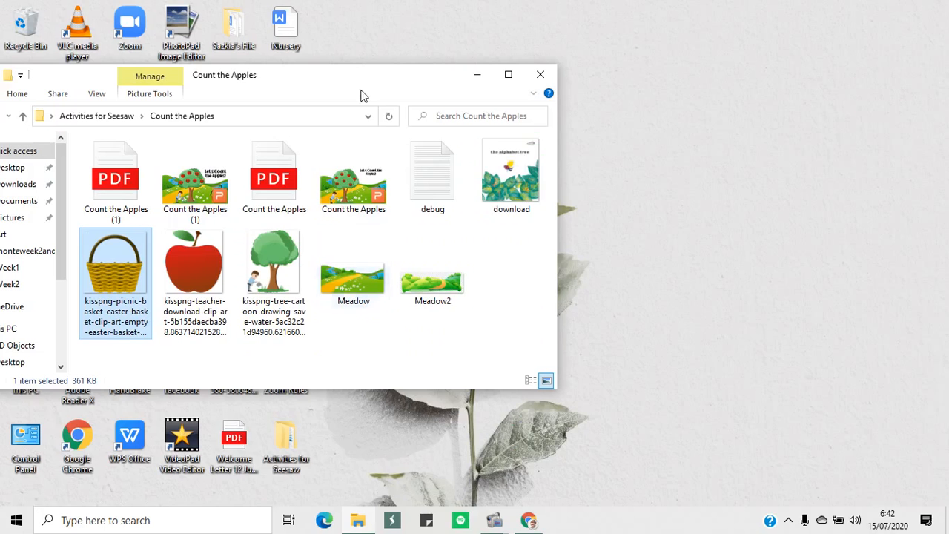
left_click_drag(384, 78, 727, 41)
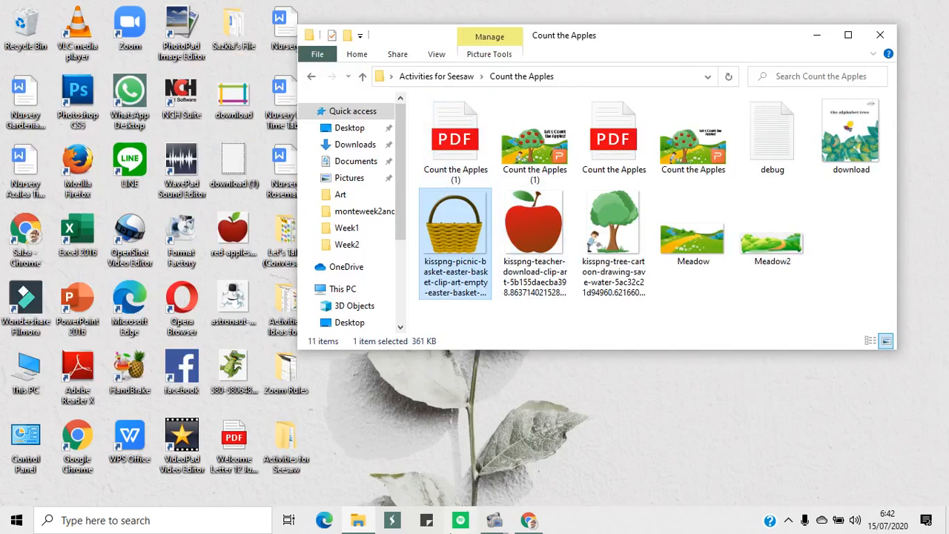
left_click(531, 522)
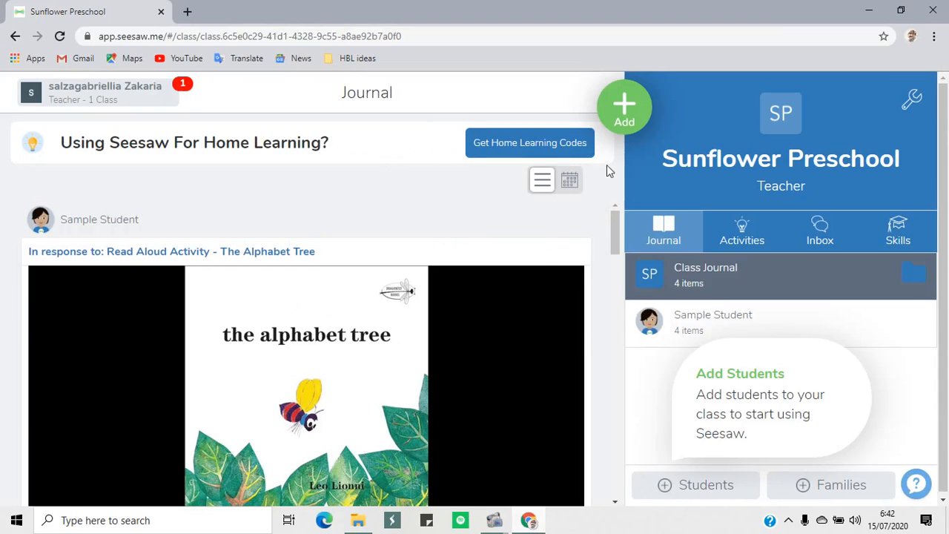
Create a new activity for assignment in My Library and name it "Let's Count the Apples!"
left_click(625, 115)
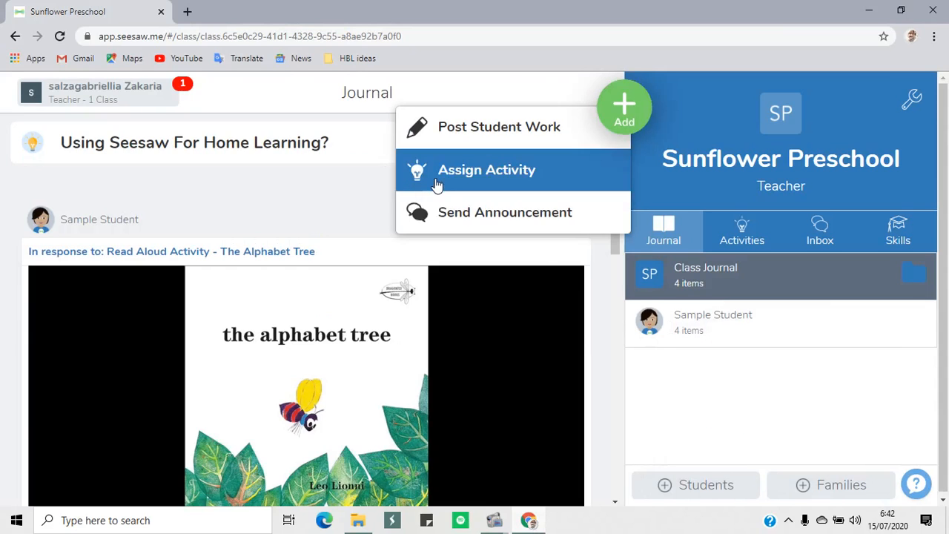
left_click(478, 180)
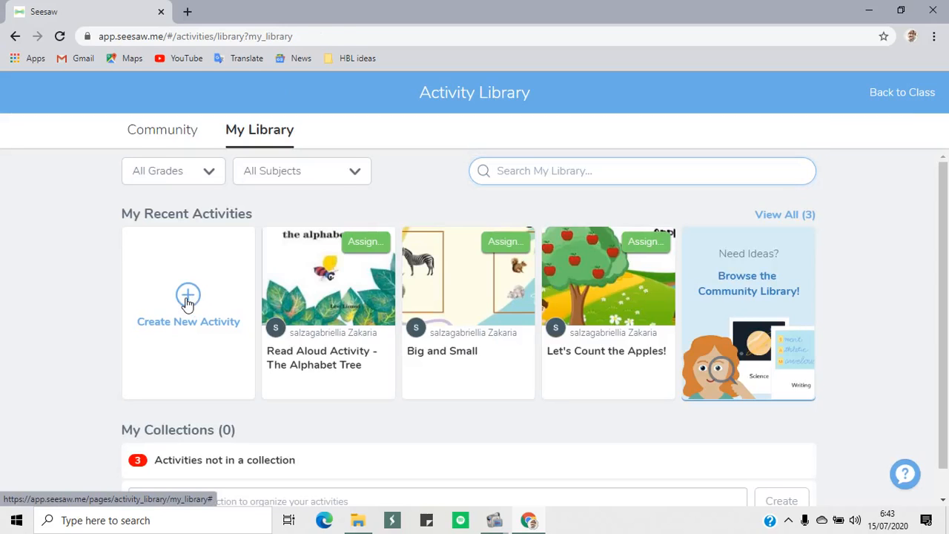
left_click(188, 300)
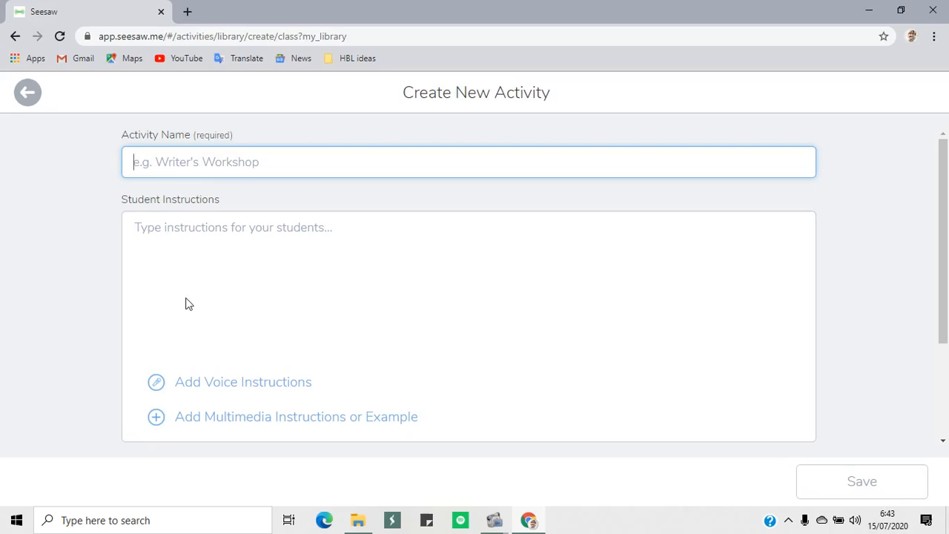
left_click(247, 161)
type("Let's")
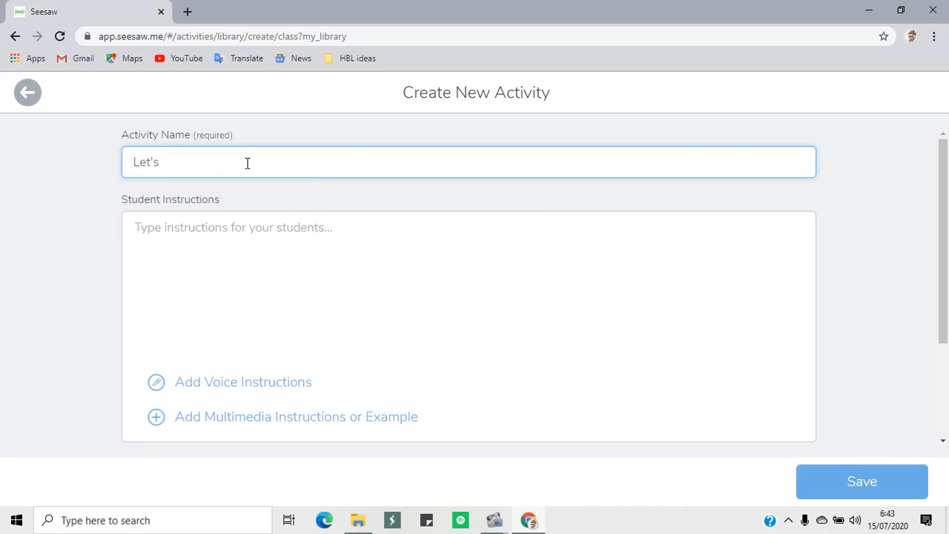
type(" Count the Apples!")
Write the first student instruction: "1. click the number you want and drag it to the basket."
left_click(269, 221)
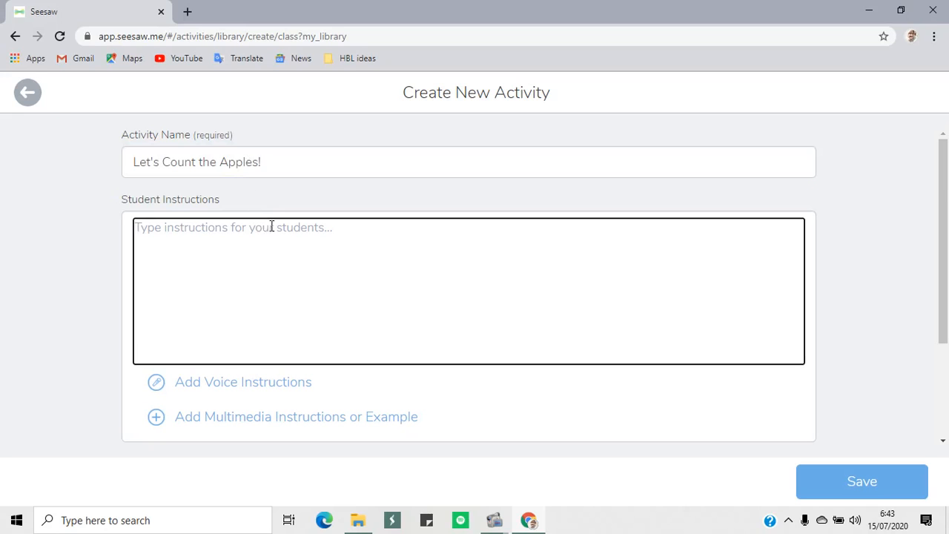
type("1. ")
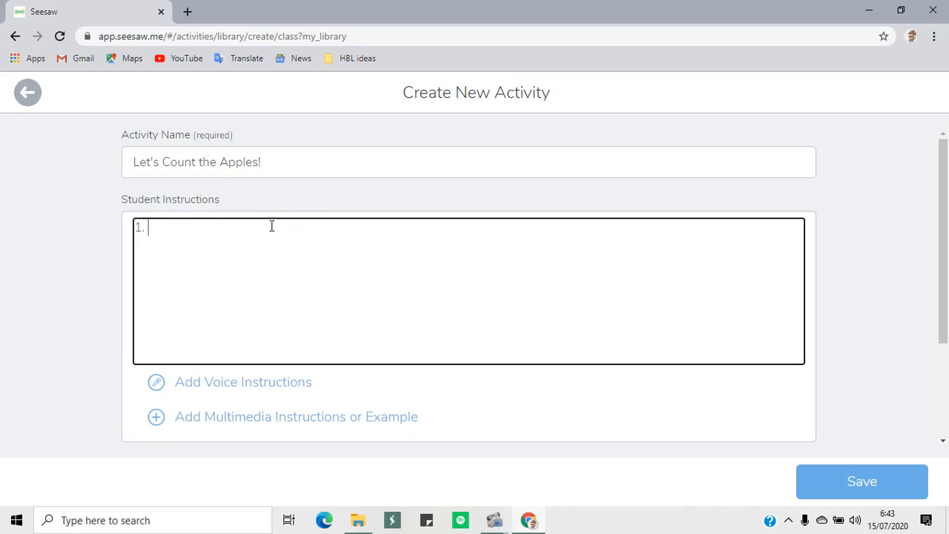
type("dra")
type("click th")
type("e number you")
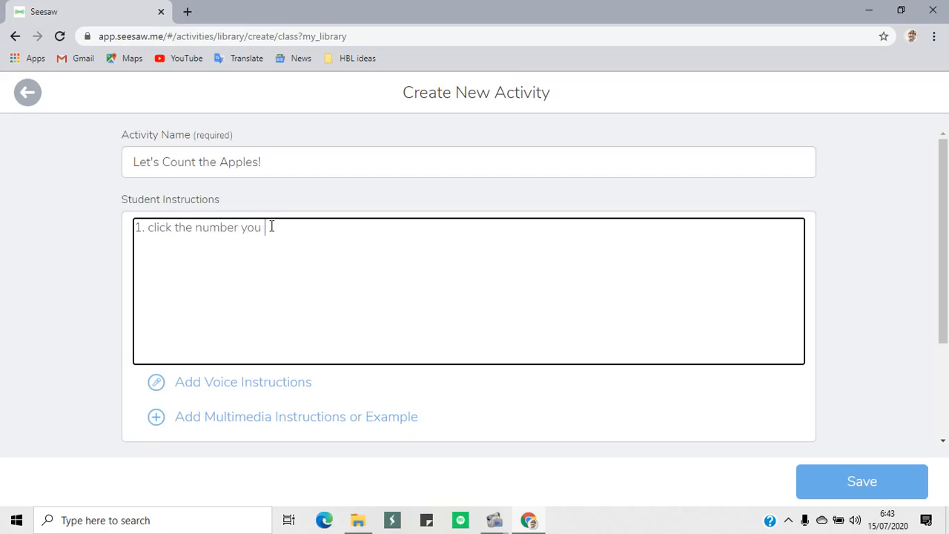
type(" want and drag it to ht")
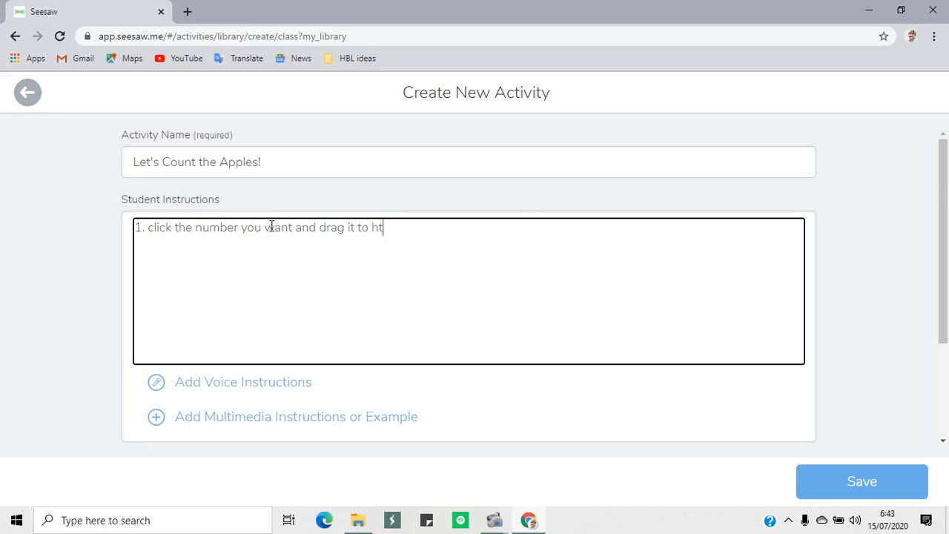
type("e basket")
type(". 2. ")
type("drag the ")
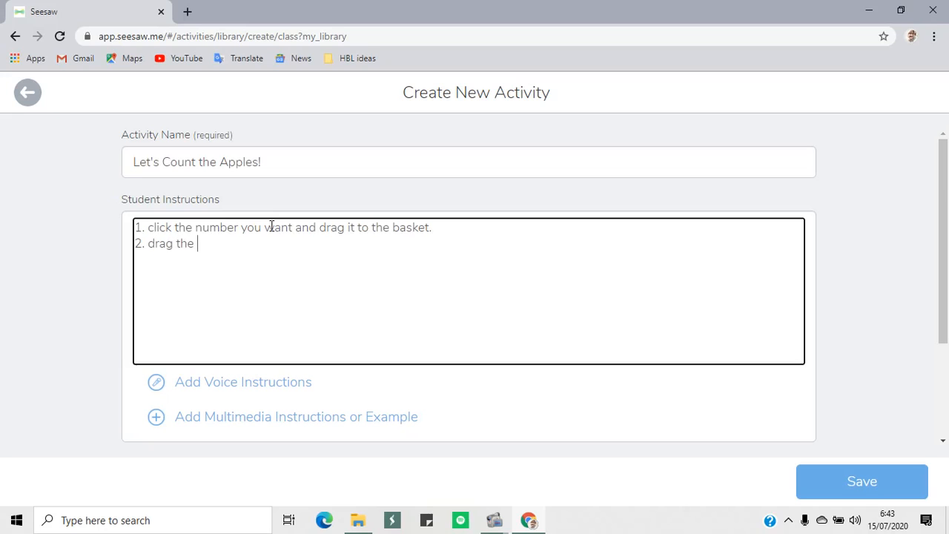
type("apples onto the basket")
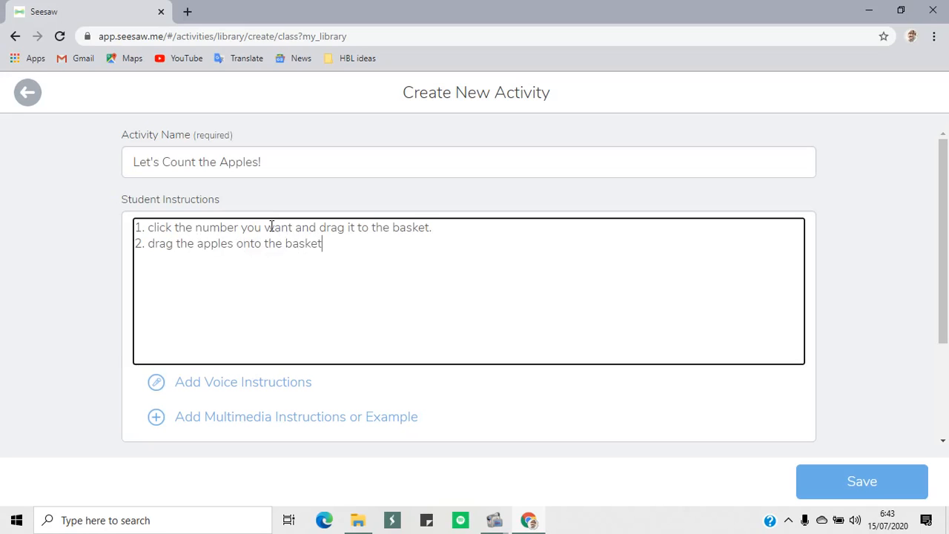
type(" axc")
type("ording the number you s")
Add a second instruction line: "2. drag the apples onto the basket according the number you choose."
key("BackSpace")
type("choose.")
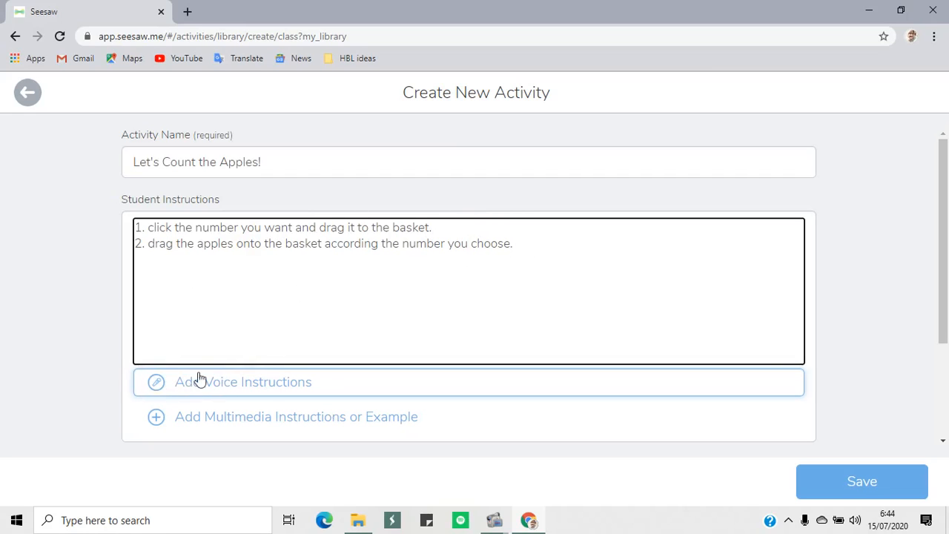
Upload the Count the Apples (1) PDF from its folder as the activity's multimedia instructions or example
scroll(74, 242, "down", 2)
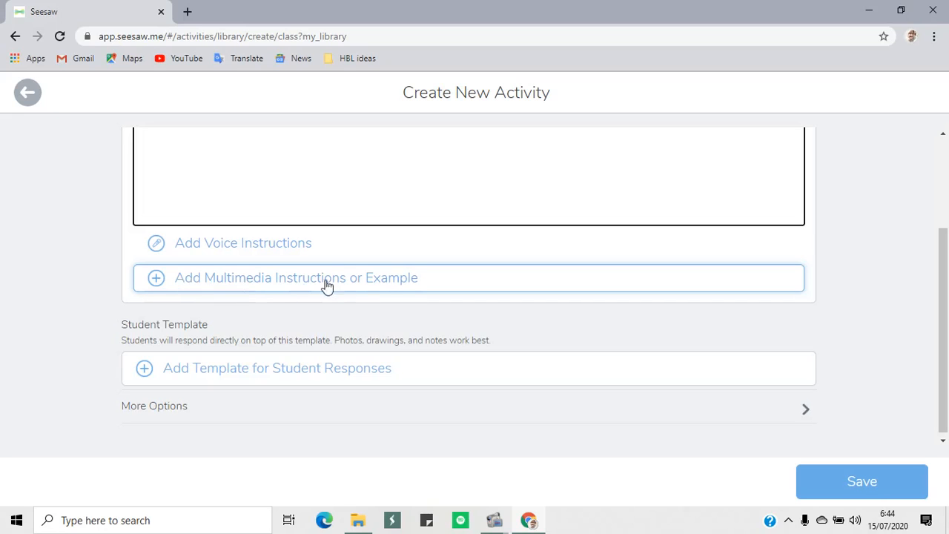
left_click(252, 286)
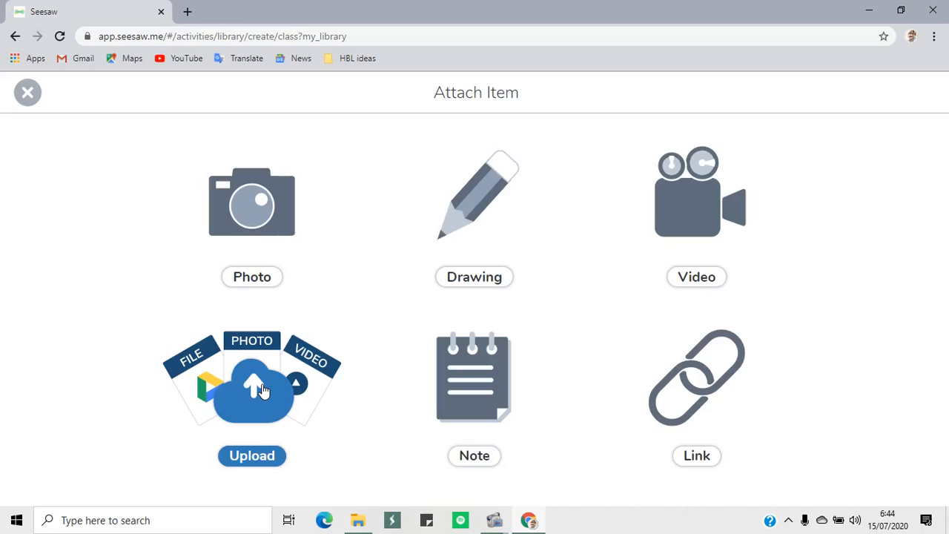
left_click(261, 390)
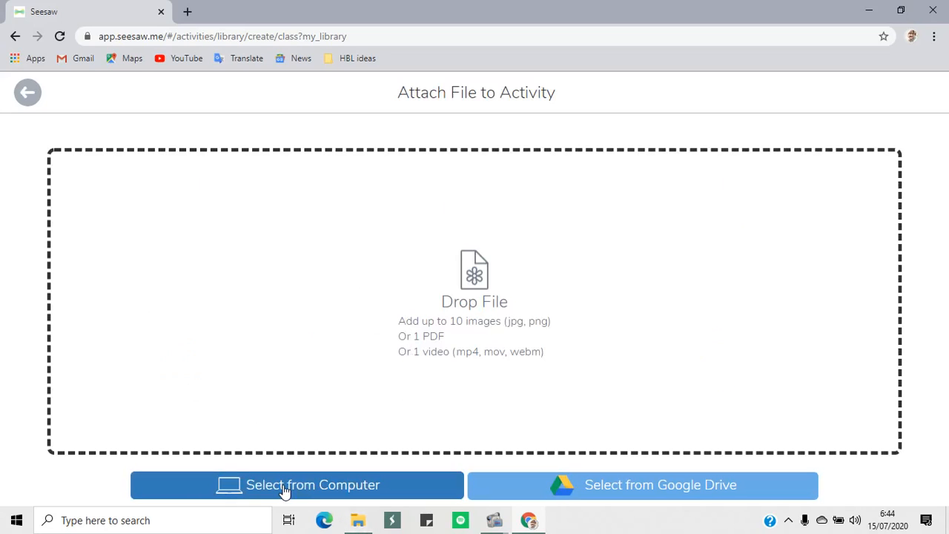
left_click(358, 520)
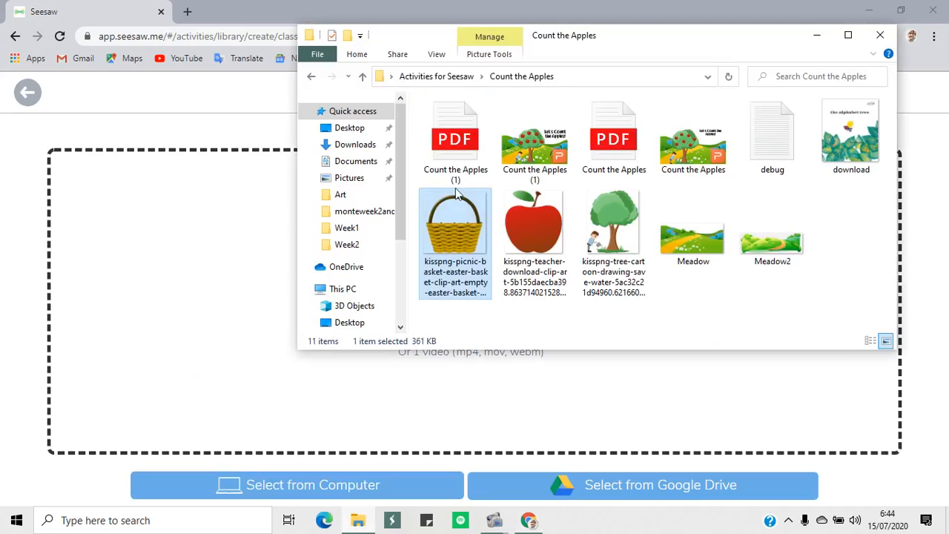
left_click_drag(455, 151, 208, 284)
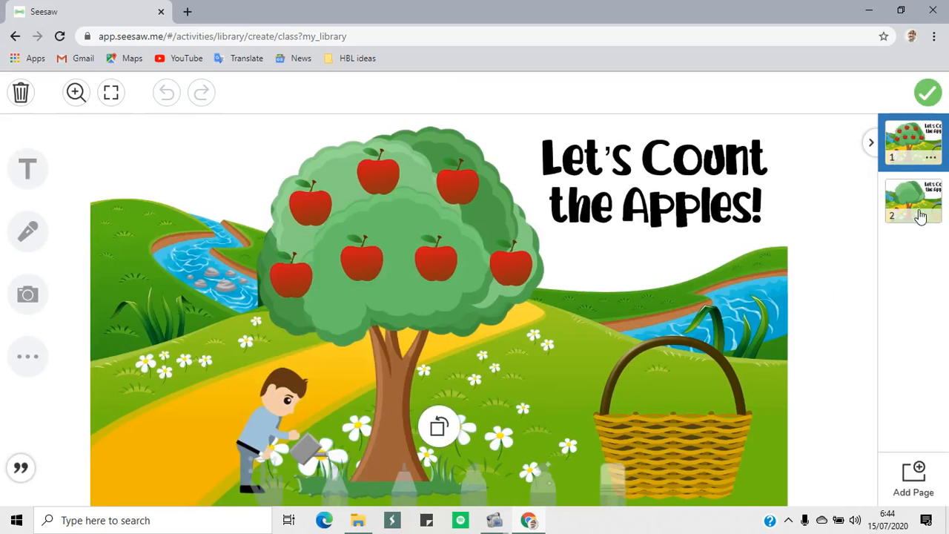
Delete page 2, the tree without apples, from the uploaded example and attach the remaining page to the activity
left_click(925, 213)
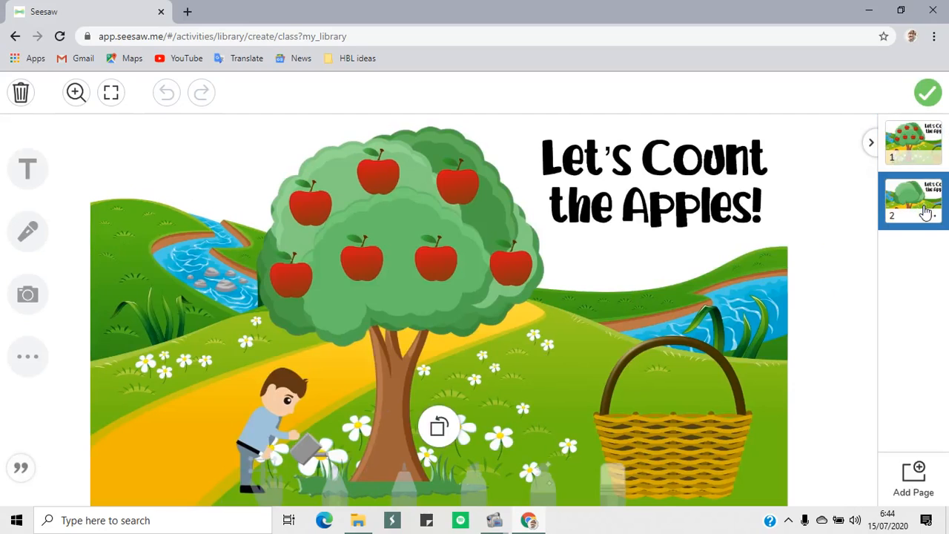
left_click(932, 217)
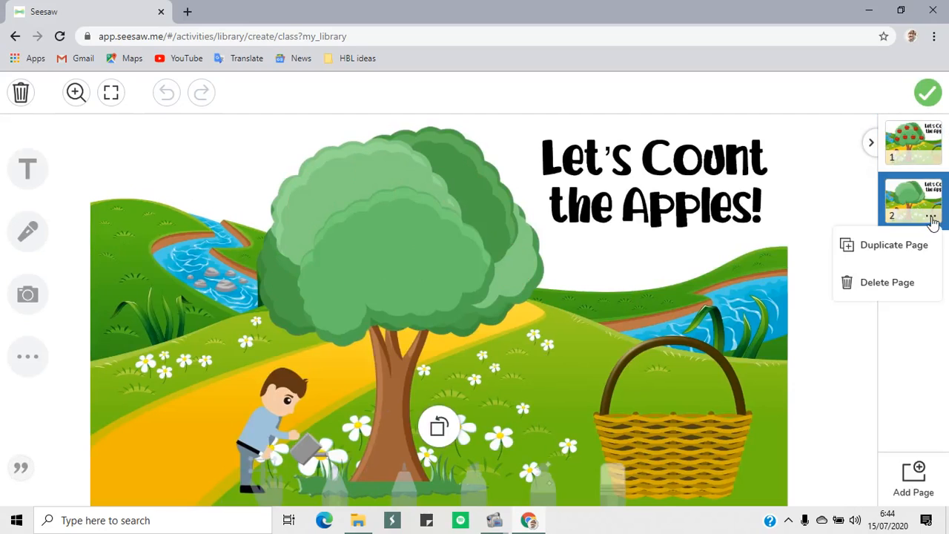
left_click(890, 283)
left_click(547, 317)
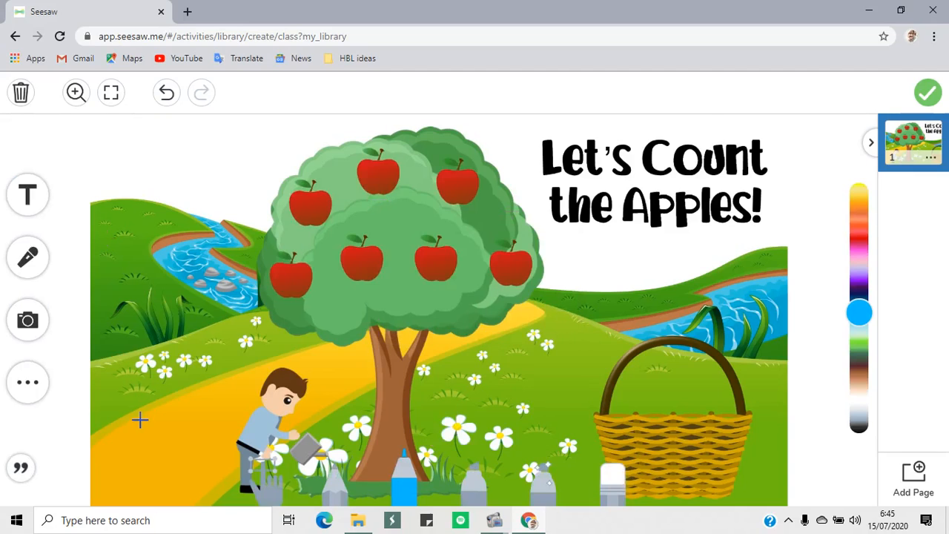
left_click(928, 94)
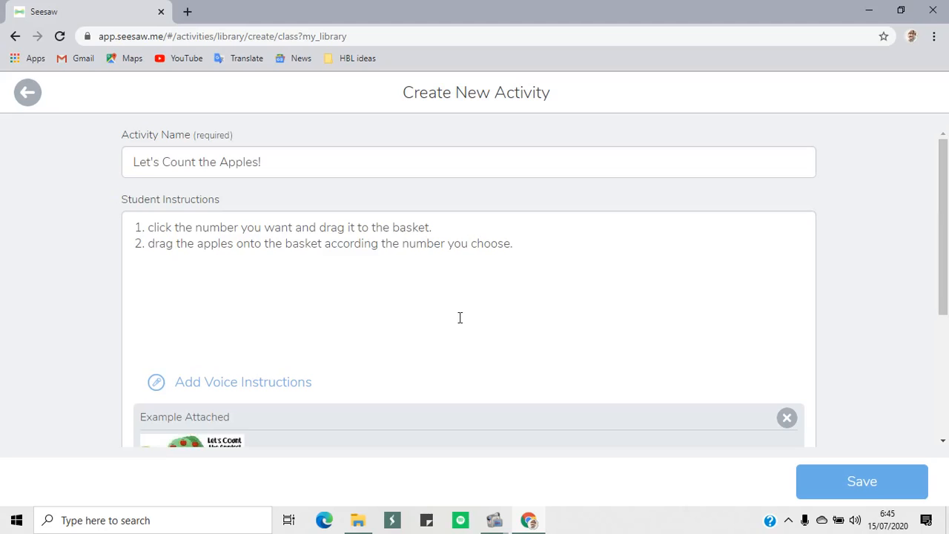
Upload the Count the Apples (1) PDF as the template for student responses
scroll(512, 288, "down", 3)
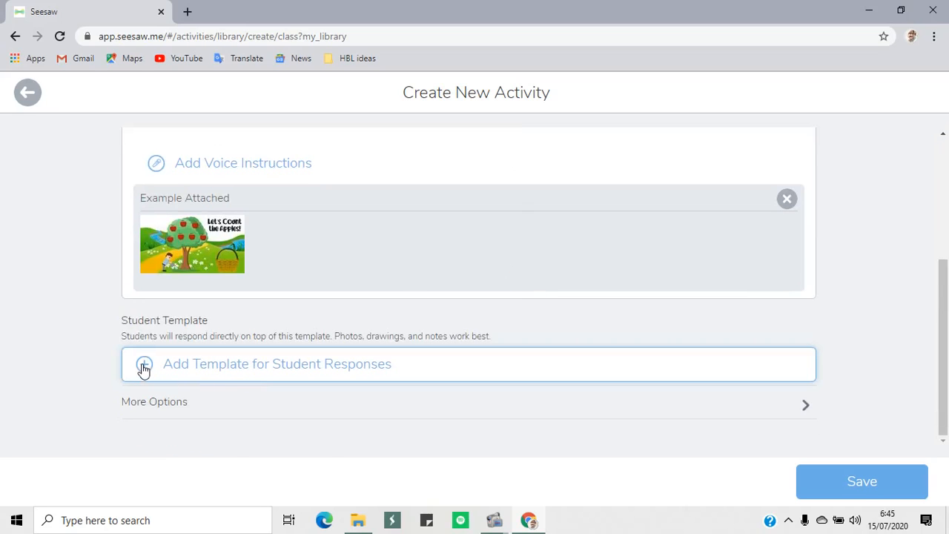
left_click(157, 371)
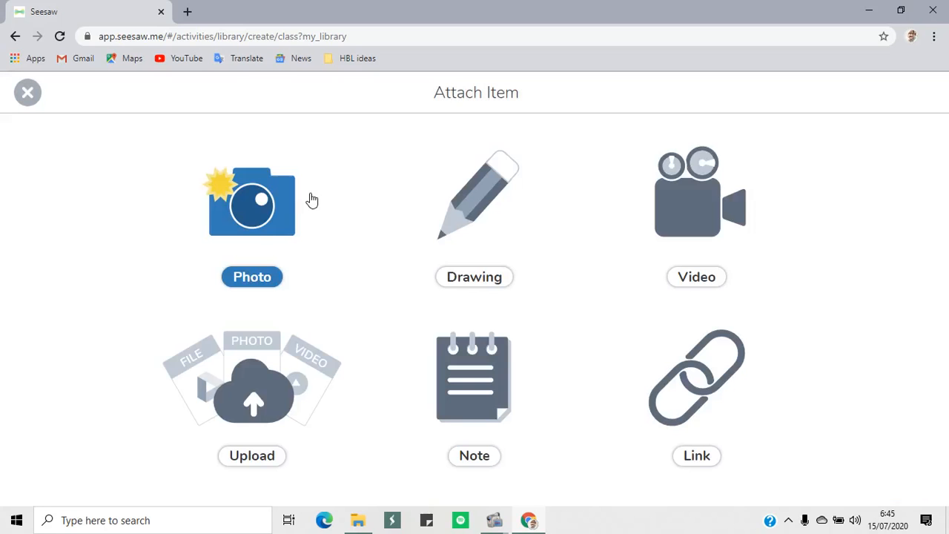
left_click(254, 404)
left_click(385, 494)
left_click_drag(456, 144, 242, 289)
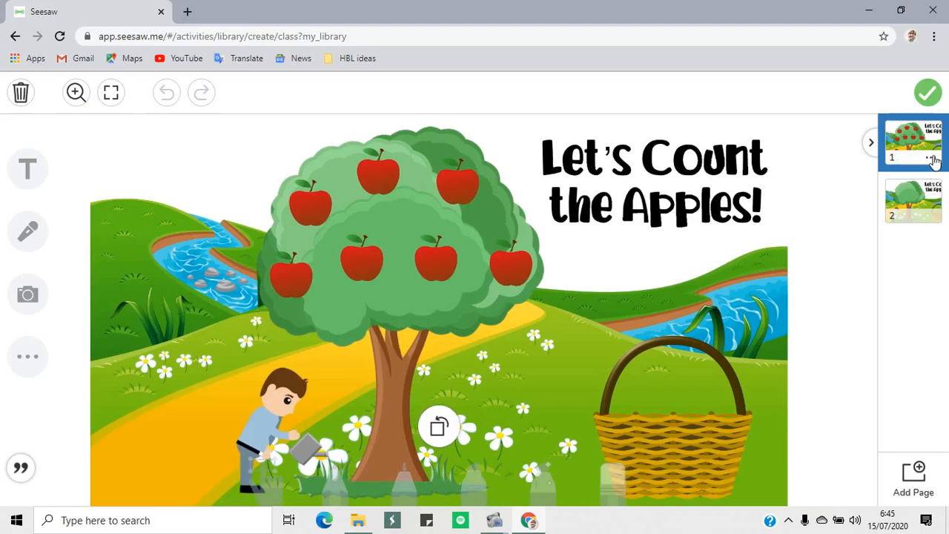
Delete page 1, the tree with apples already on it, from the student template
left_click(932, 160)
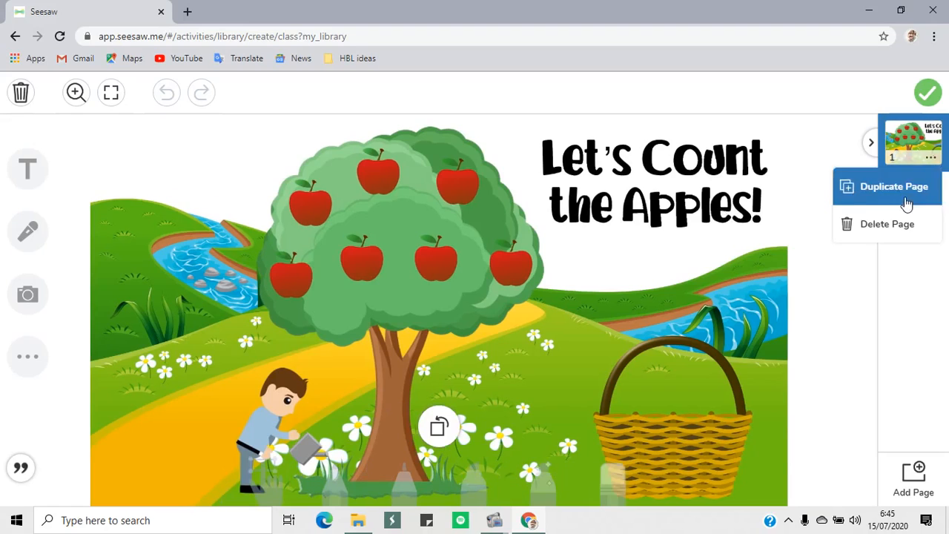
left_click(895, 227)
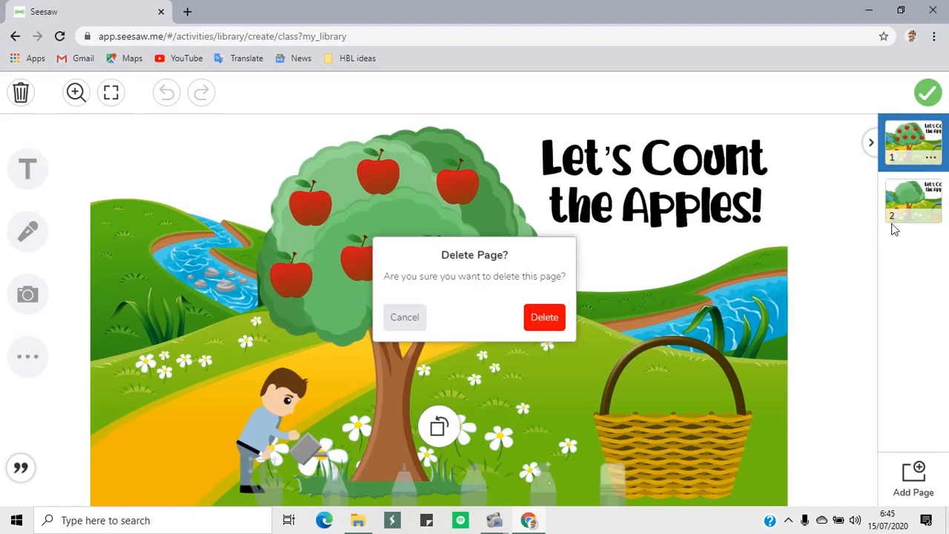
left_click(544, 319)
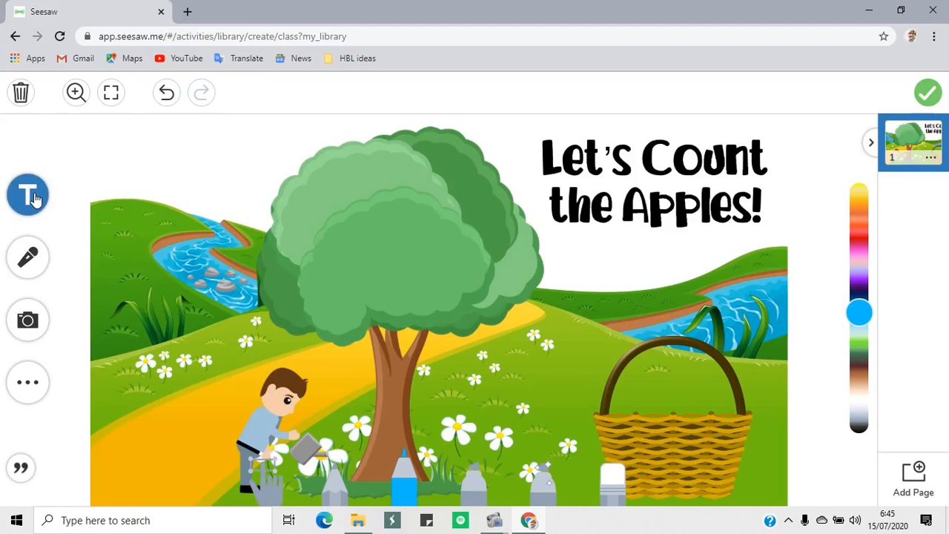
Insert the red apple clip-art image from the Desktop folder Activities for Seesaw > Count the Apples into the template
left_click(28, 320)
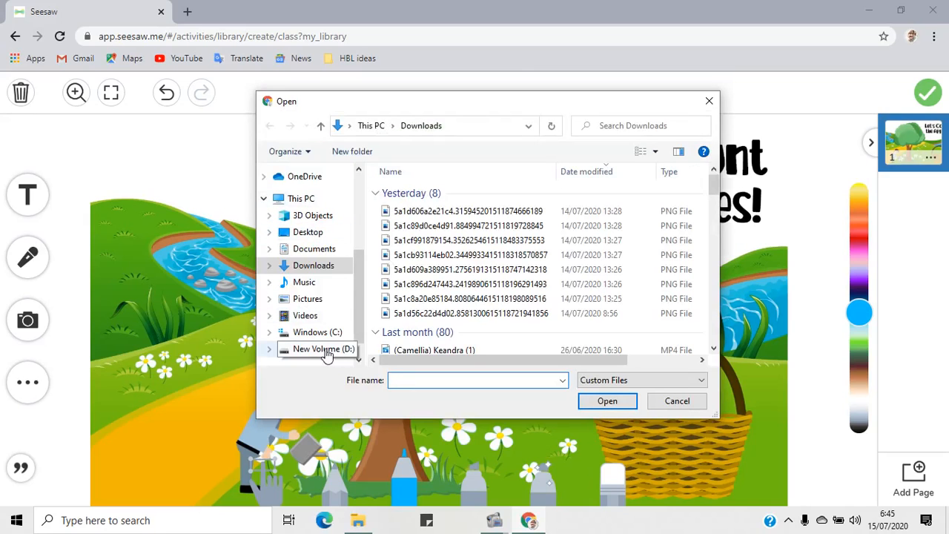
left_click(324, 349)
left_click(306, 232)
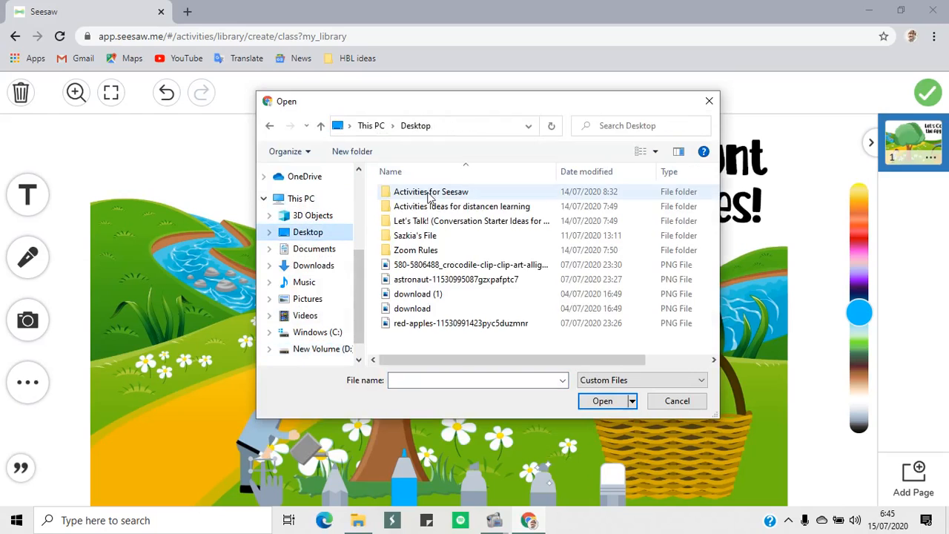
double_click(436, 196)
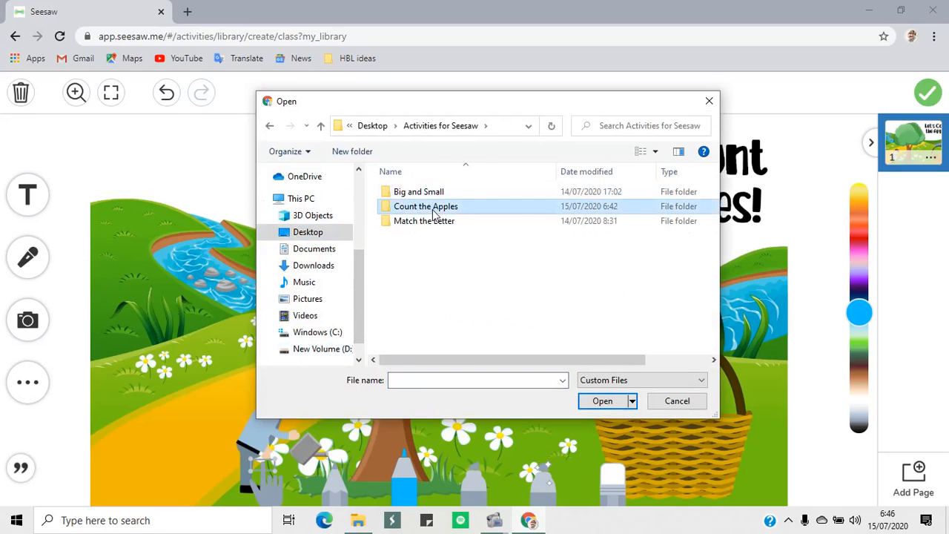
double_click(435, 206)
left_click(573, 217)
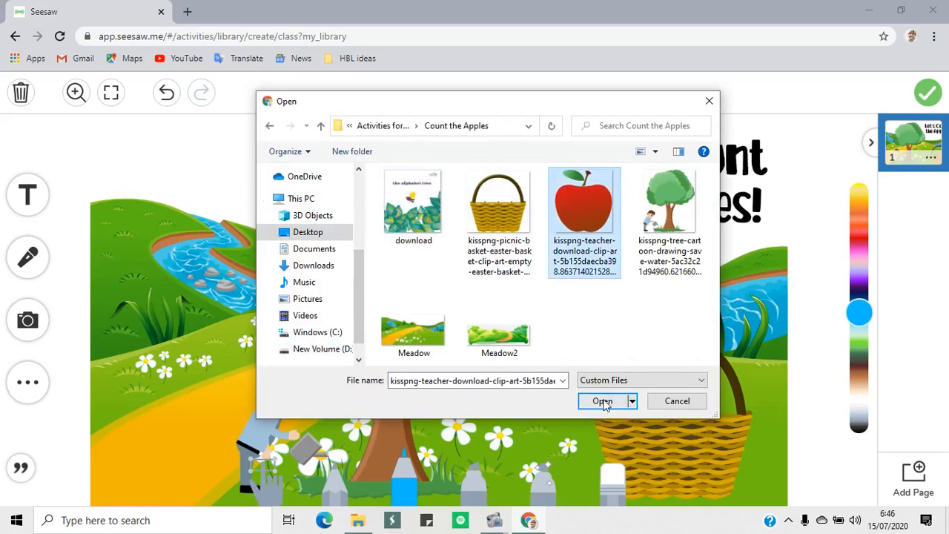
left_click(602, 400)
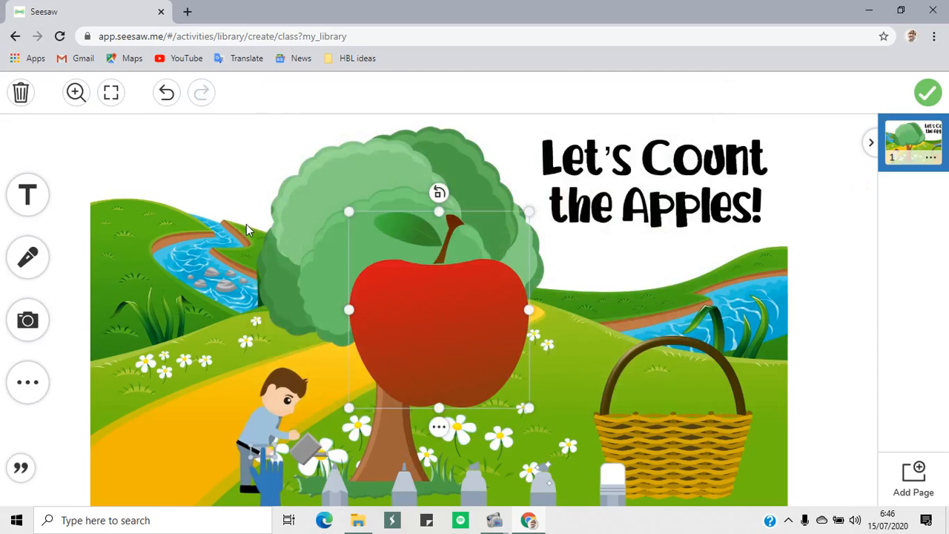
Shrink the apple, place it in the upper-left part of the tree crown, and paste a copy of it
left_click_drag(509, 235, 322, 192)
left_click(360, 391)
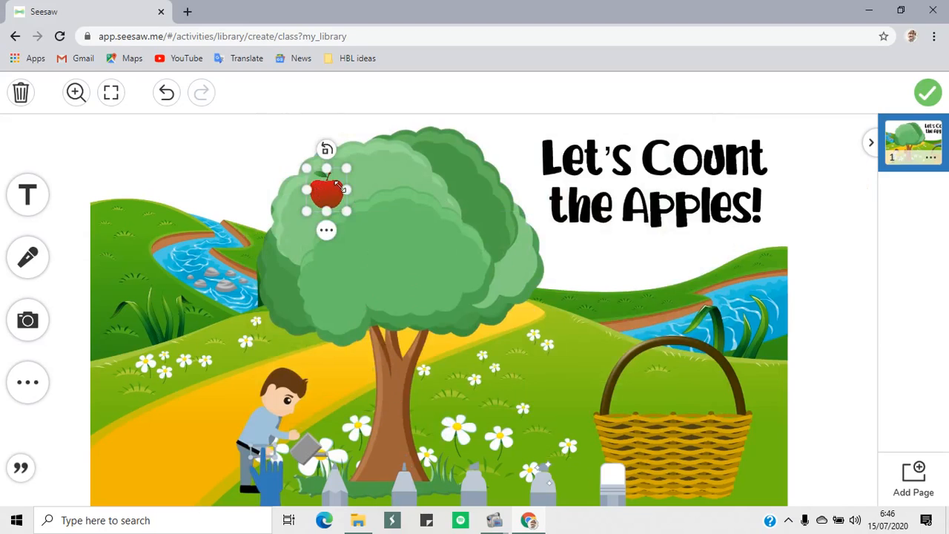
left_click(327, 232)
left_click(380, 179)
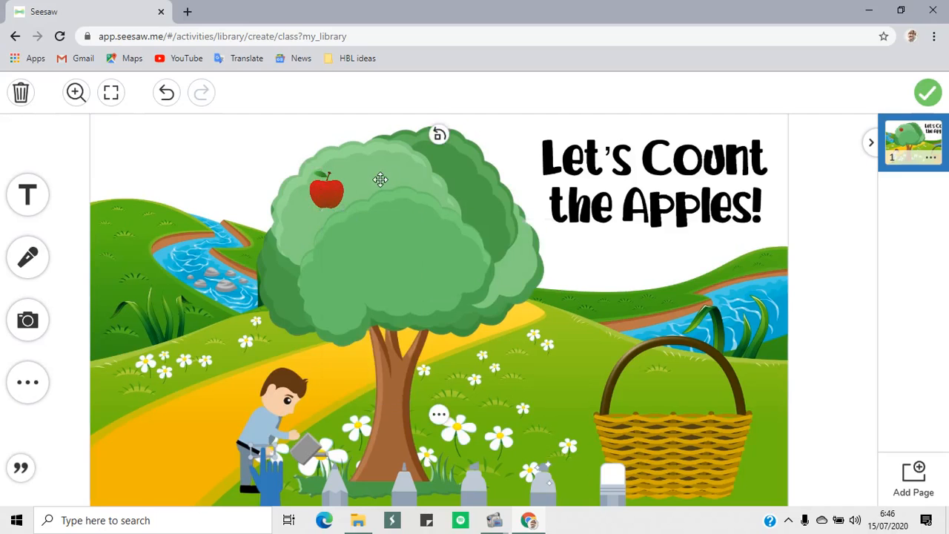
left_click(336, 197)
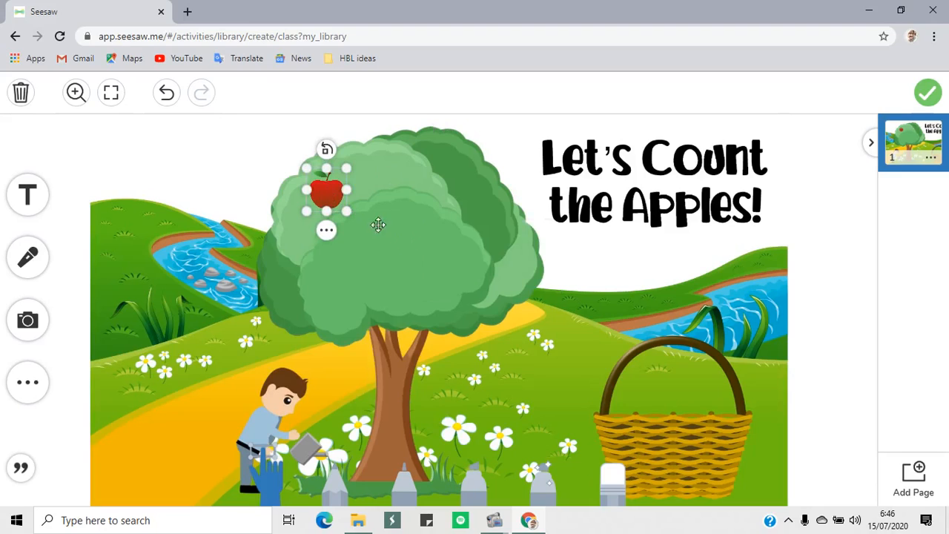
key("ctrl+v")
left_click_drag(379, 324, 381, 239)
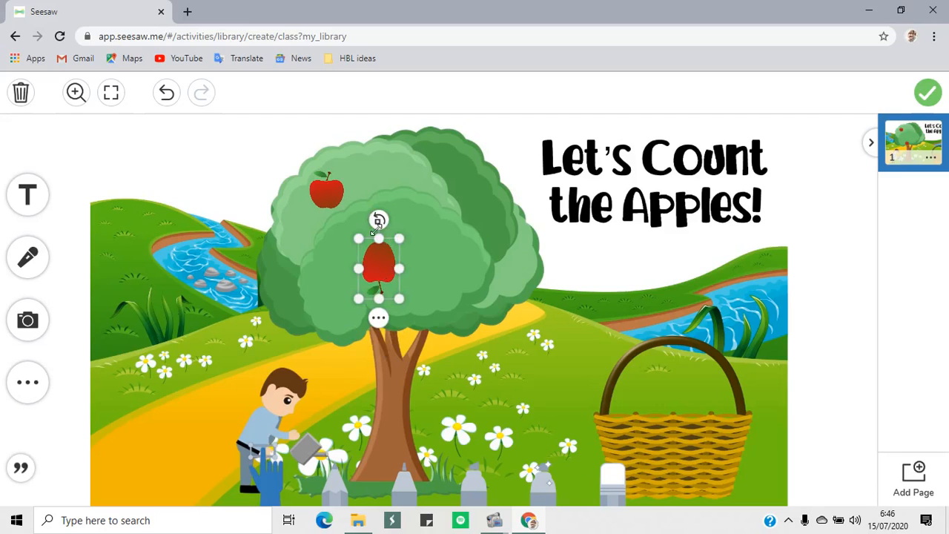
key("ctrl+z")
key("ctrl+z")
Place the copied apple at the top middle of the crown and paste a third one on its upper-right side
left_click_drag(382, 317, 401, 190)
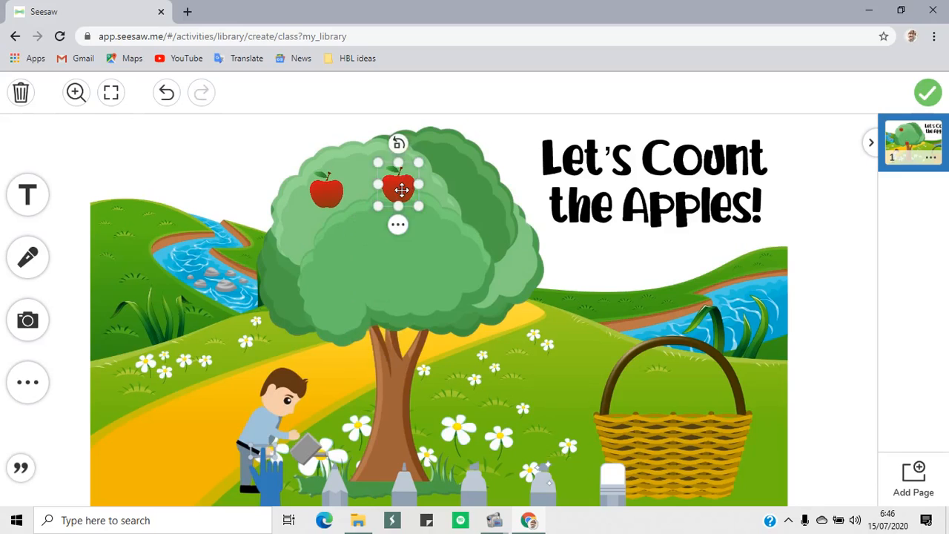
key("ctrl+v")
left_click_drag(508, 311, 475, 194)
Paste four more apples and arrange them in a row across the lower part of the tree crown
key("ctrl+v")
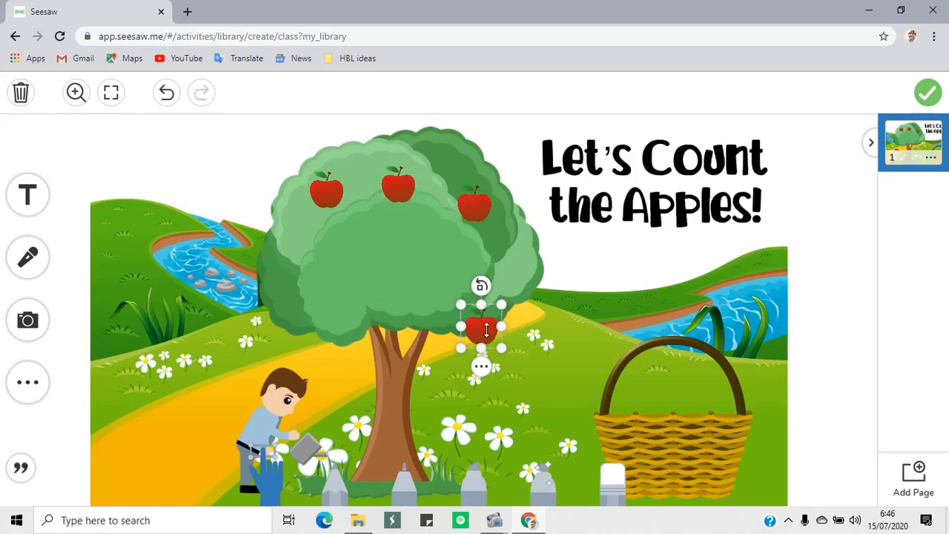
left_click_drag(482, 328, 297, 277)
key("ctrl+v")
left_click_drag(406, 291, 374, 271)
key("ctrl+v")
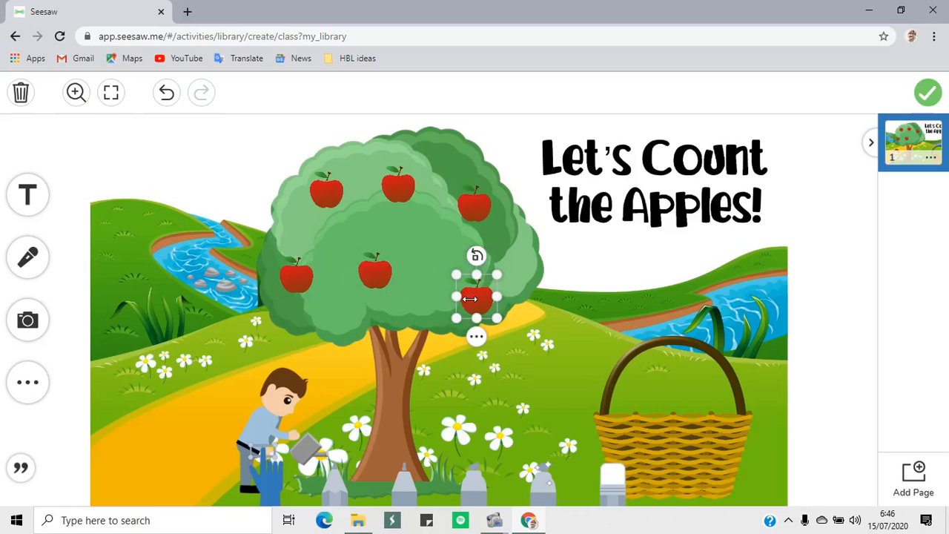
left_click_drag(475, 300, 449, 277)
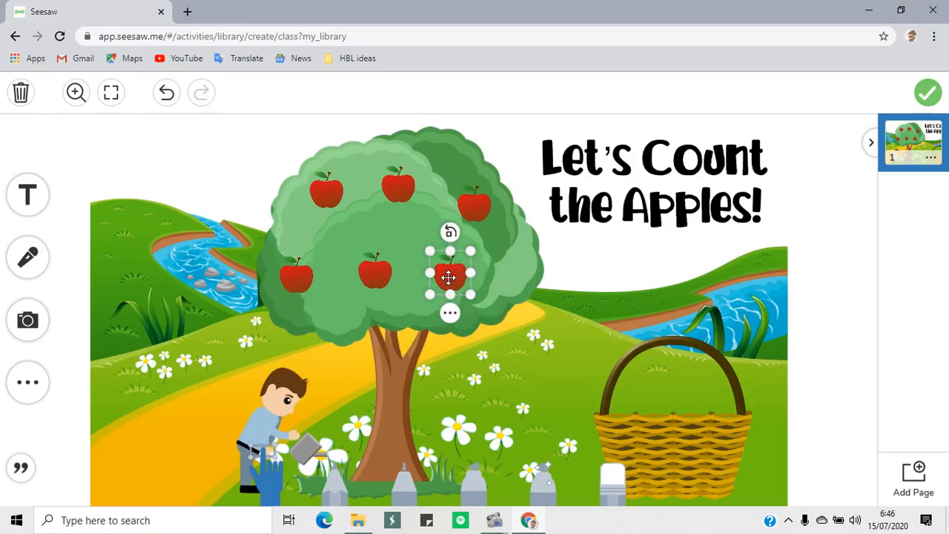
key("ctrl+v")
left_click_drag(463, 310, 513, 258)
Fine-tune the positions of the upper-right apple and the three rightmost lower-row apples for more even spacing
left_click_drag(468, 199, 468, 191)
left_click_drag(437, 272, 442, 258)
left_click_drag(364, 272, 348, 255)
left_click_drag(519, 262, 511, 279)
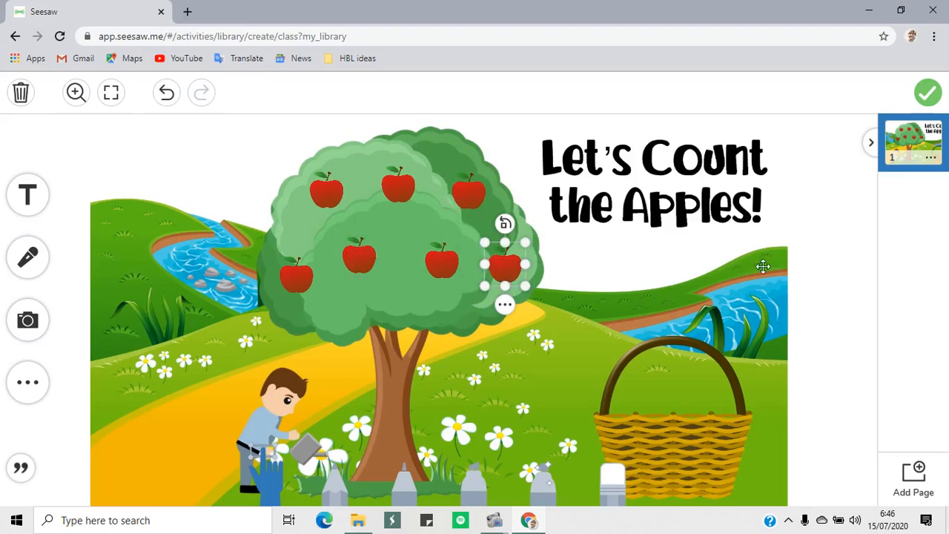
left_click(811, 292)
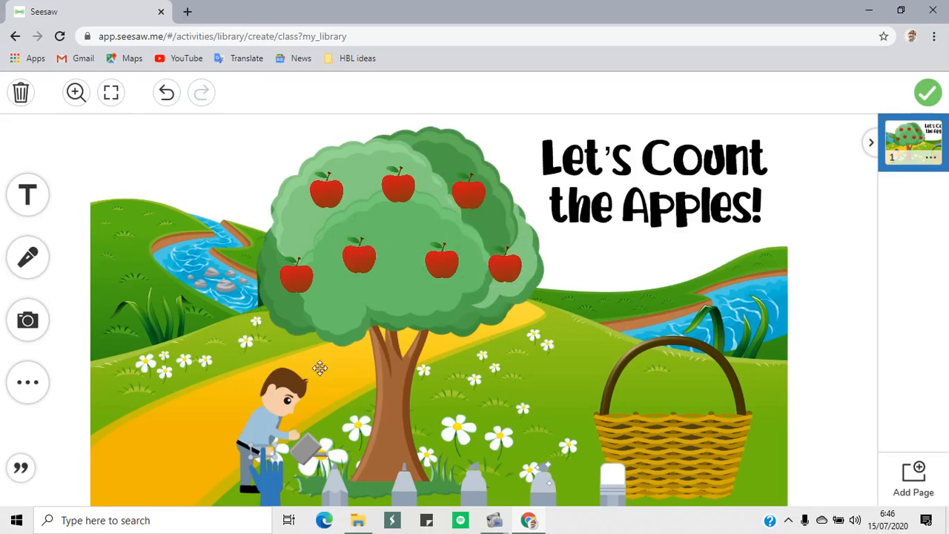
Add a text label reading 1 and resize it into a compact, nearly square box over the tree
left_click(29, 197)
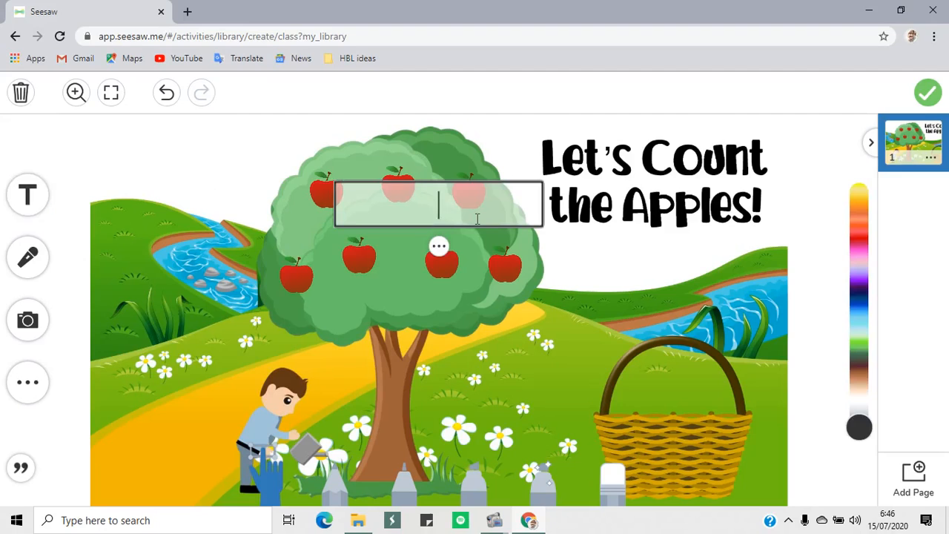
type("1")
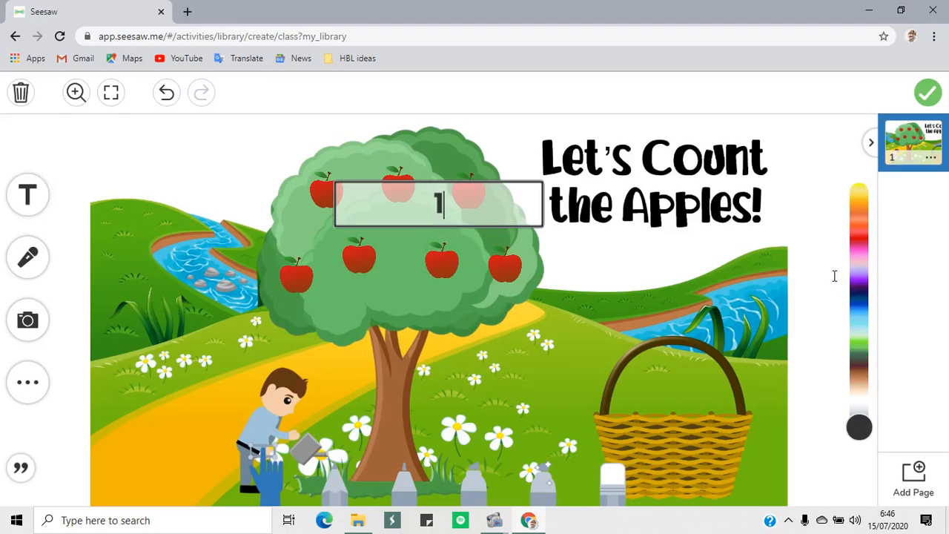
left_click(541, 252)
left_click(479, 200)
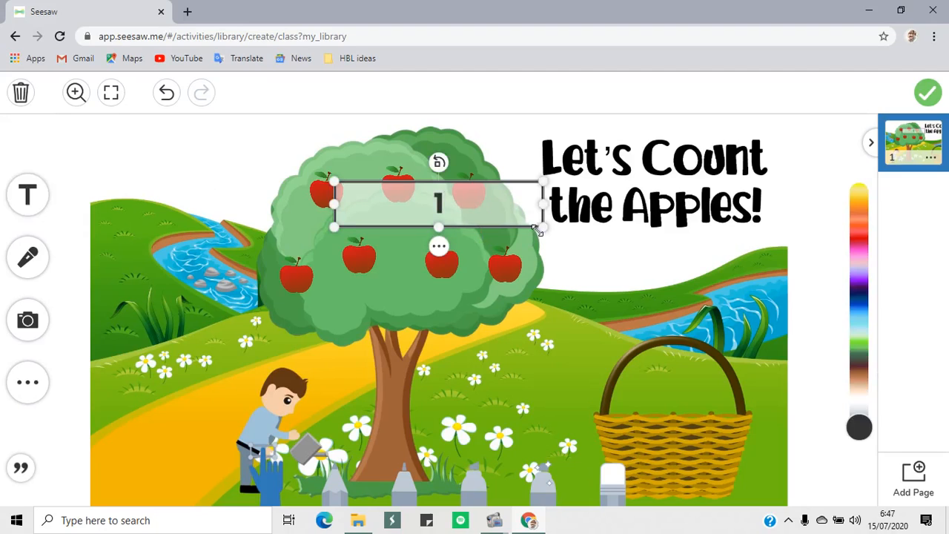
left_click_drag(539, 230, 644, 313)
left_click_drag(701, 222, 387, 218)
mouse_move(375, 262)
left_mouse_down()
mouse_move(376, 246)
mouse_move(362, 262)
left_mouse_up()
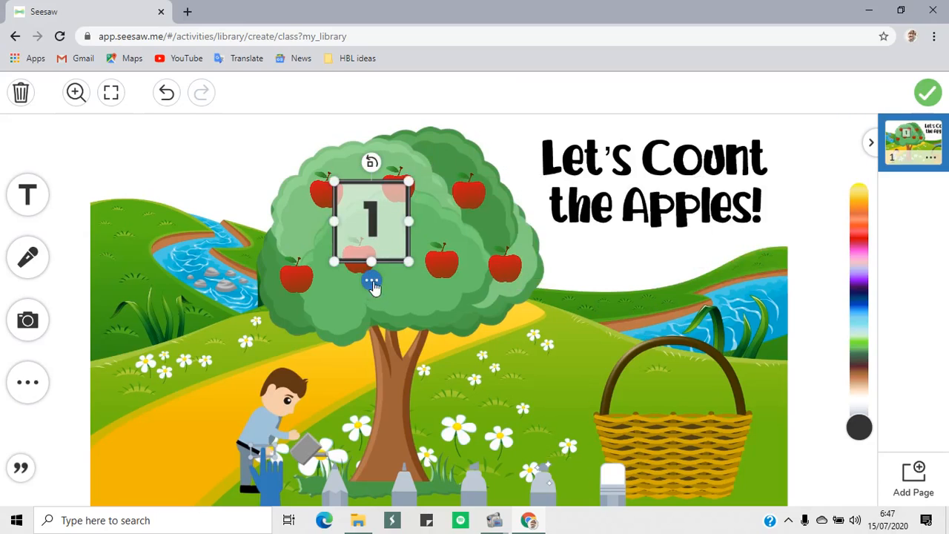
Move the number 1 label lower on the tree and give it the solid-background text style with light lettering
left_click(373, 282)
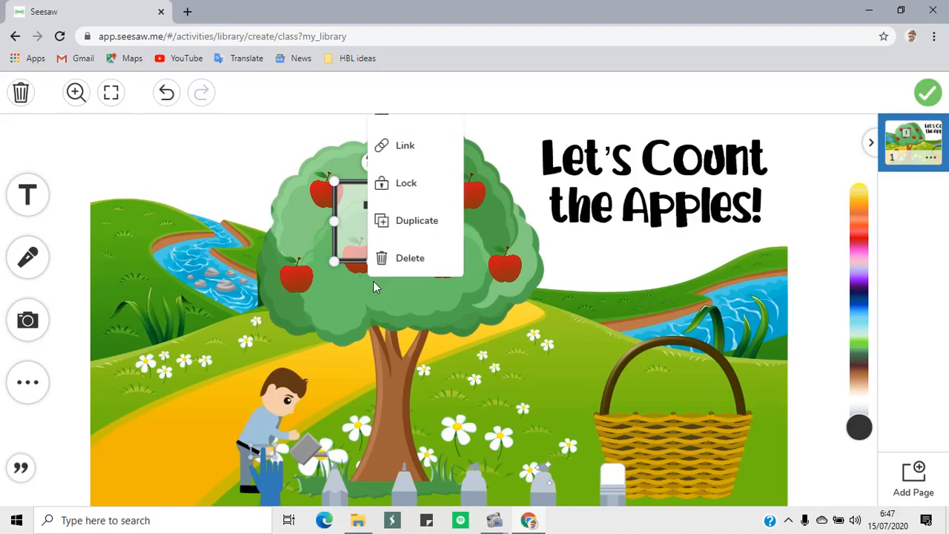
left_click(354, 229)
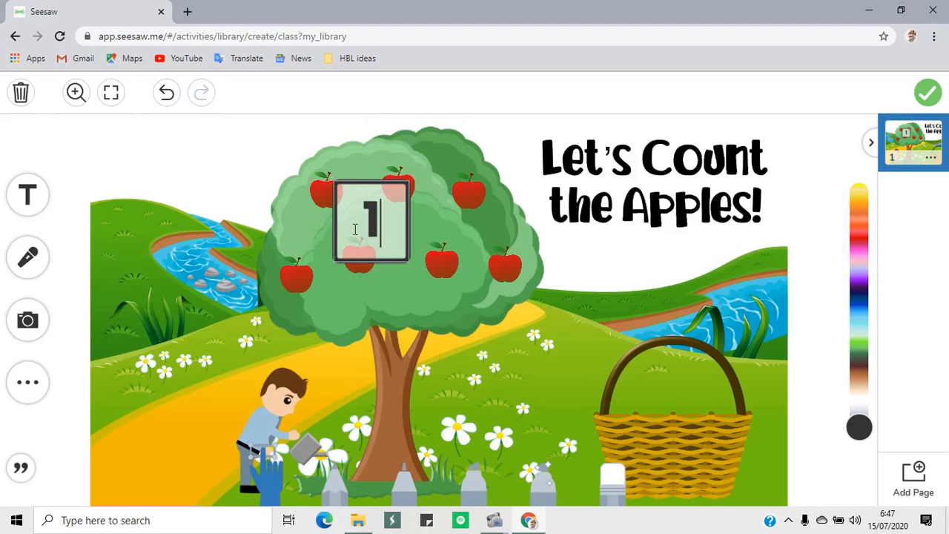
left_click(388, 261)
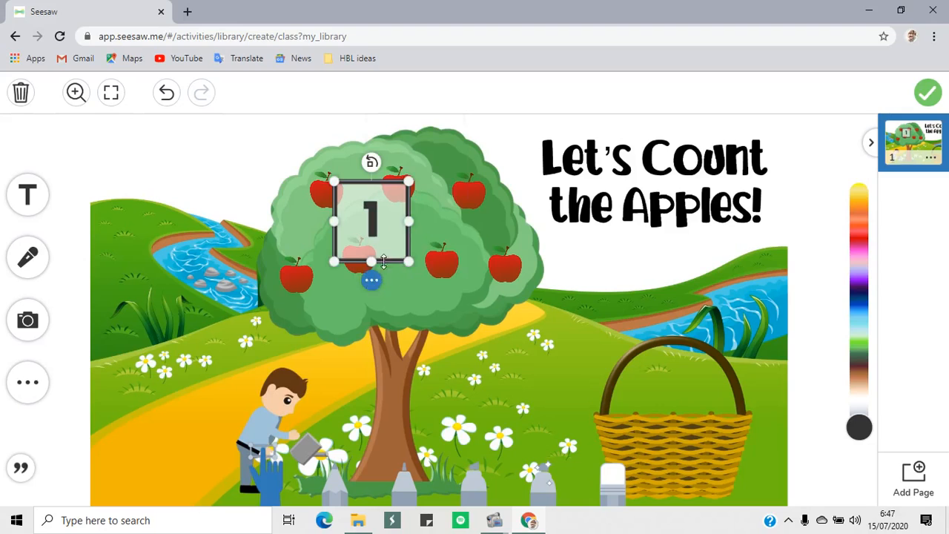
left_click_drag(384, 260, 383, 325)
left_click(370, 349)
mouse_move(434, 134)
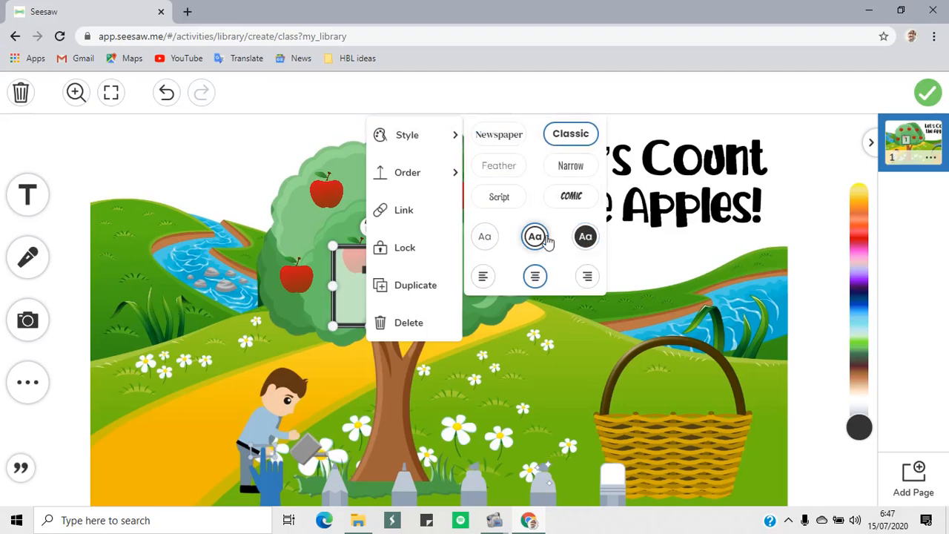
left_click(484, 238)
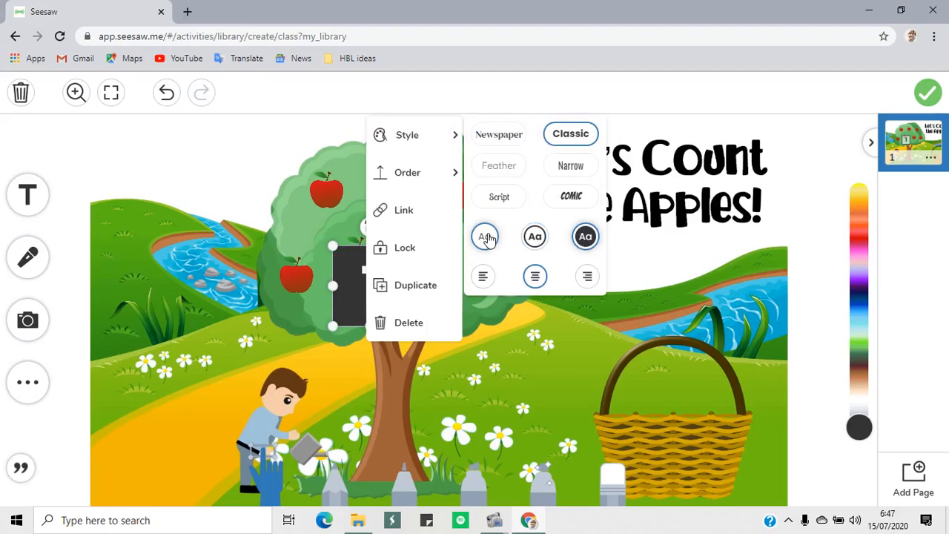
left_click(586, 236)
left_click(505, 339)
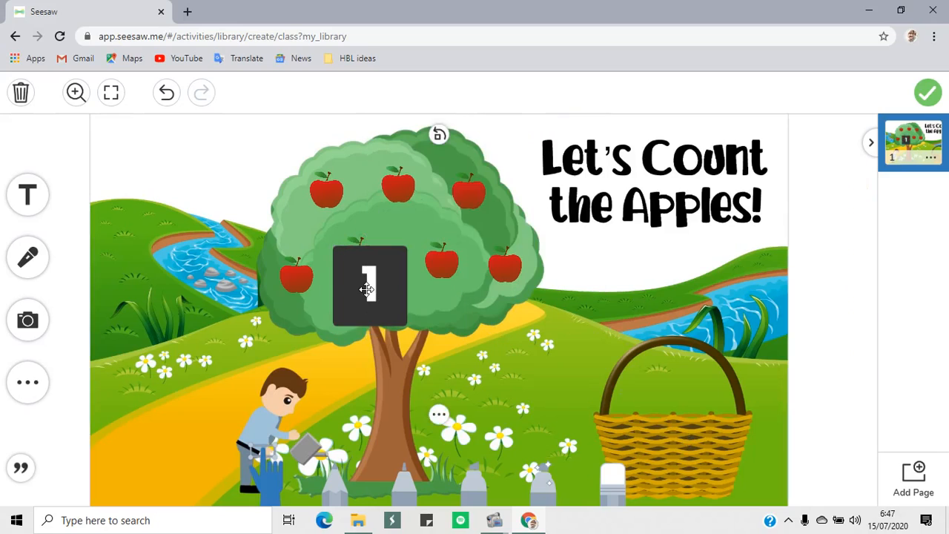
Color the number 1 label orange, then shrink it and place it to the right of the title
left_click_drag(863, 385, 859, 294)
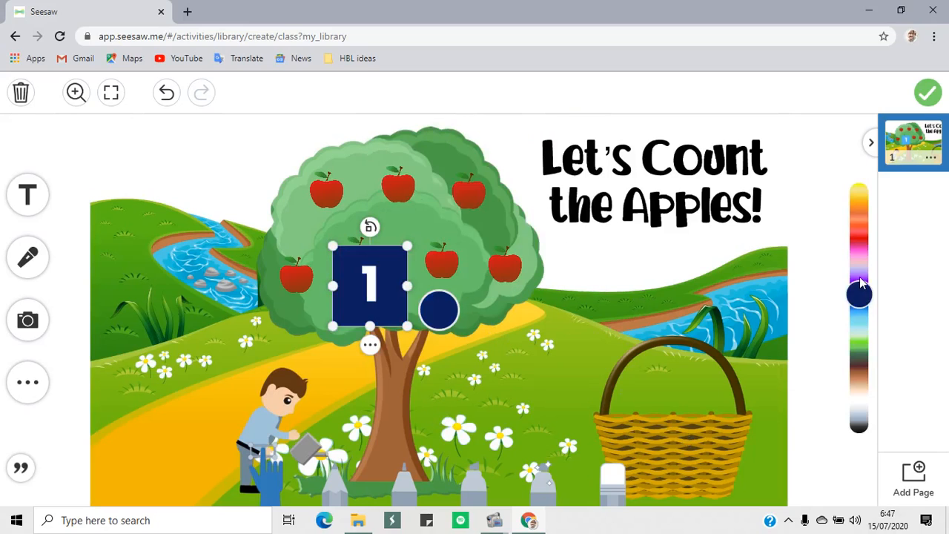
left_click_drag(862, 256, 859, 211)
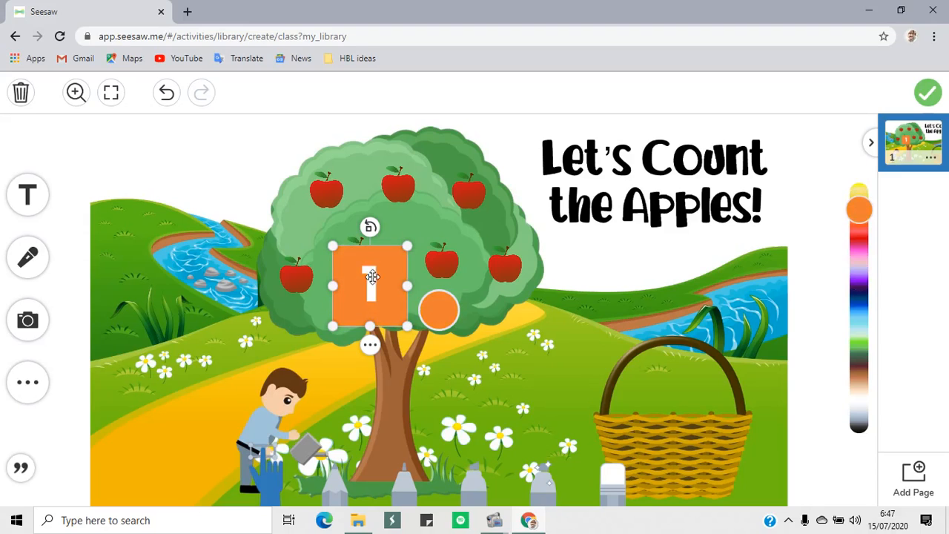
left_click_drag(373, 277, 820, 164)
left_click(768, 343)
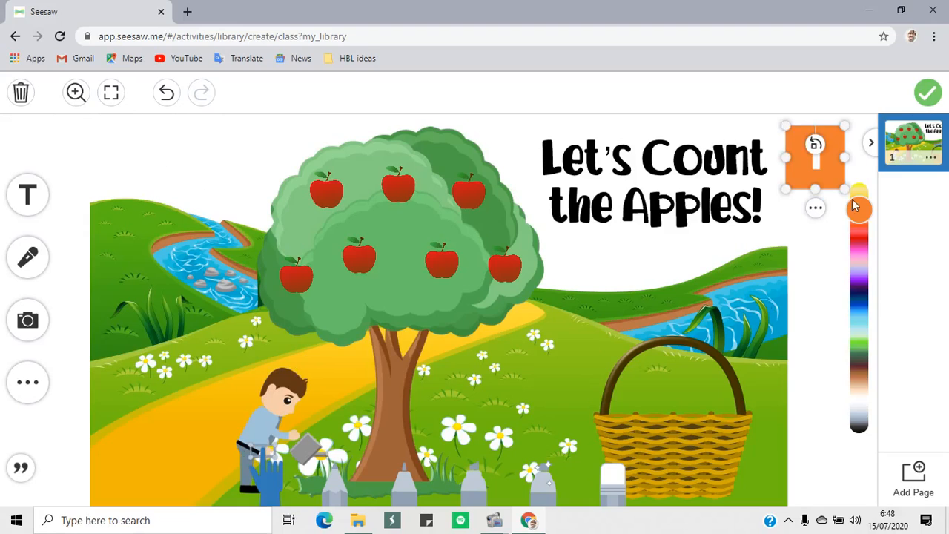
Duplicate the orange number 1 label, place the copy directly below it, and change the copy's text to 2
left_click(816, 209)
left_click(770, 367)
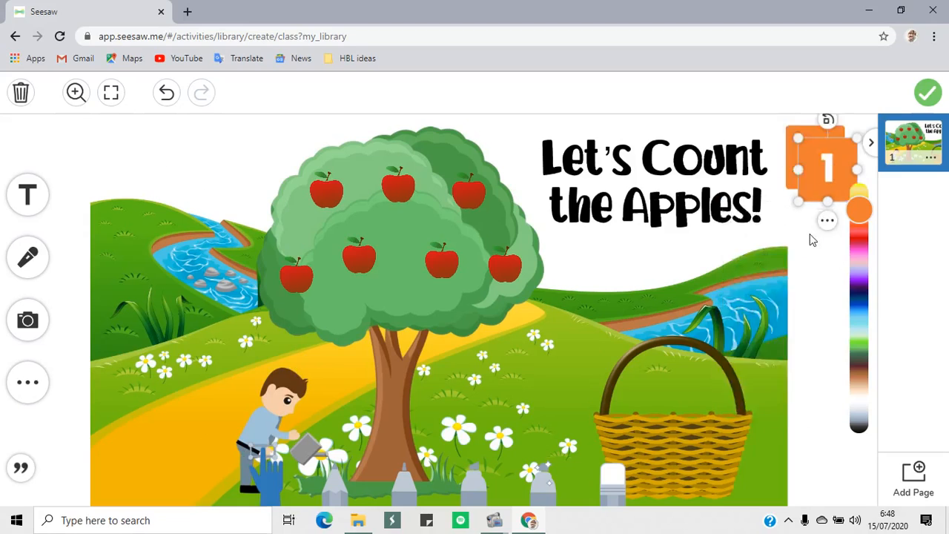
left_click_drag(830, 183, 824, 207)
left_click(822, 226)
type("2")
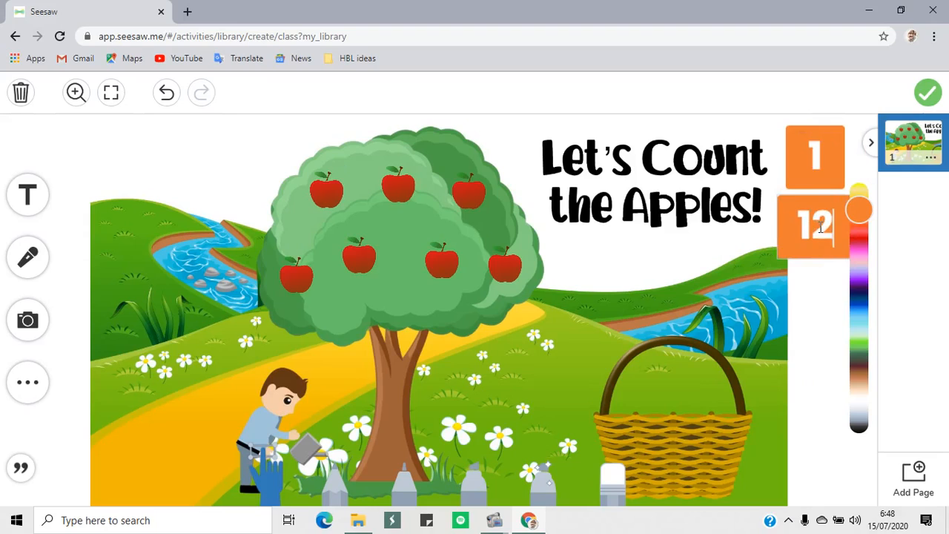
key("BackSpace")
key("BackSpace")
type("2")
left_click(807, 267)
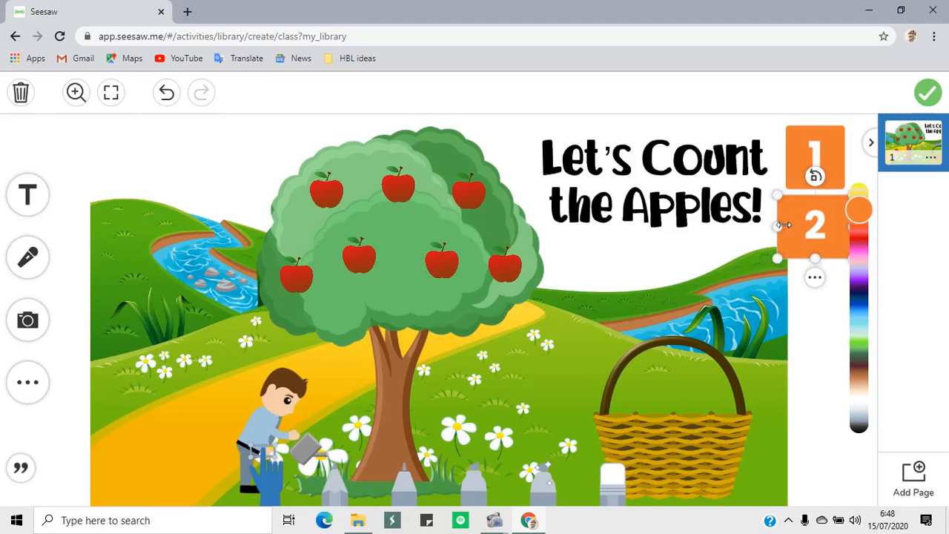
Resize the number 1 and number 2 labels to matching widths, keeping number 2 aligned directly beneath number 1
left_click_drag(779, 225, 807, 224)
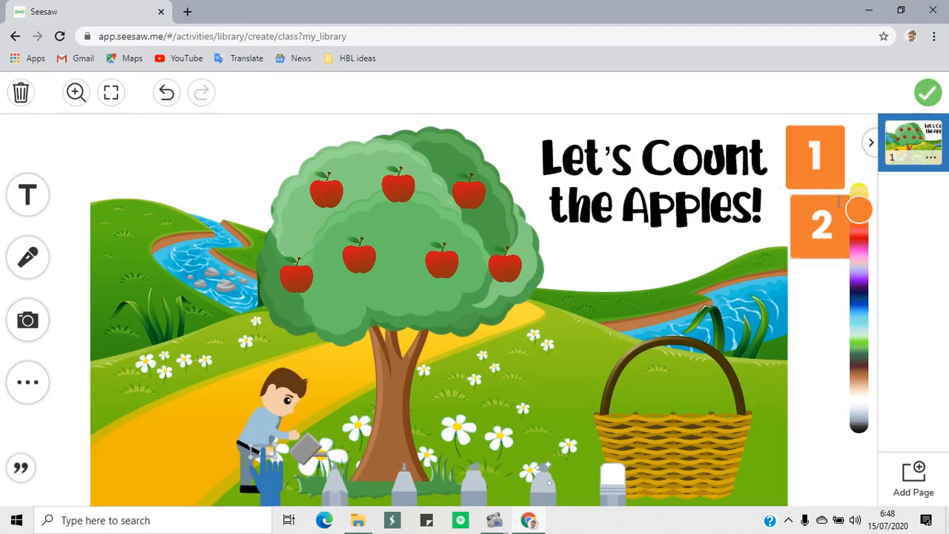
left_click(822, 258)
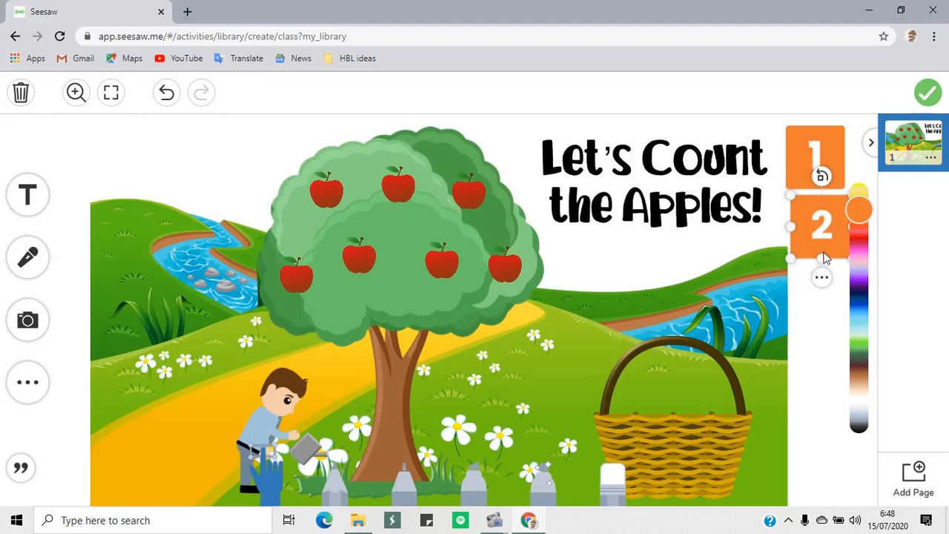
left_click_drag(839, 258, 834, 257)
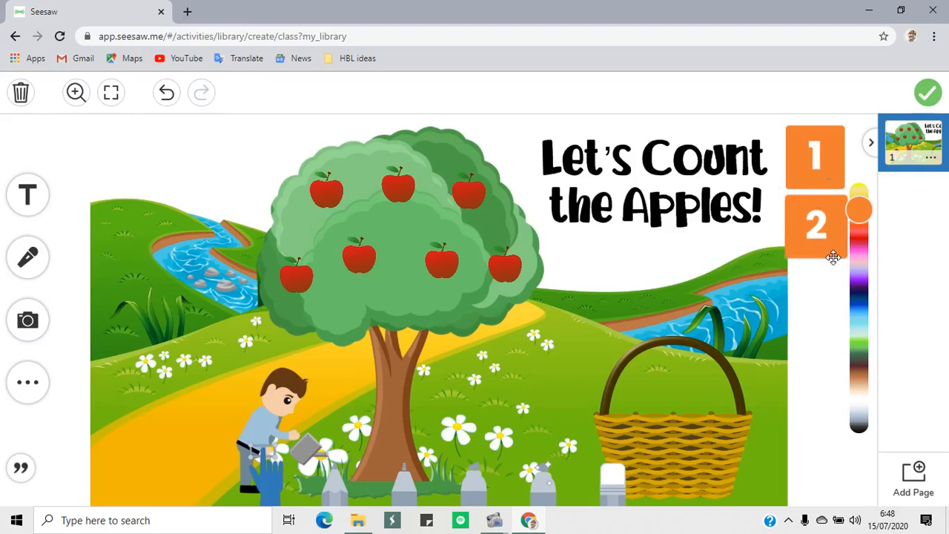
left_click(836, 153)
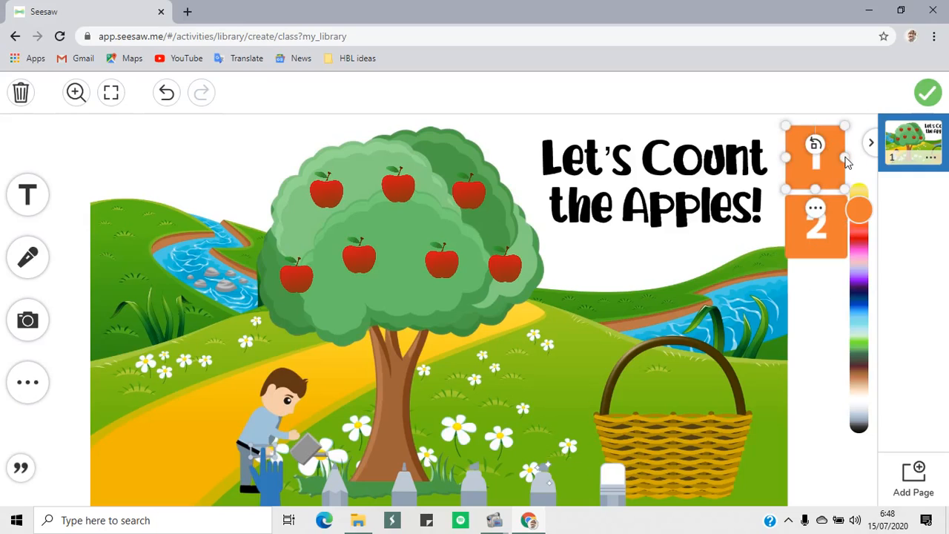
left_click(846, 160)
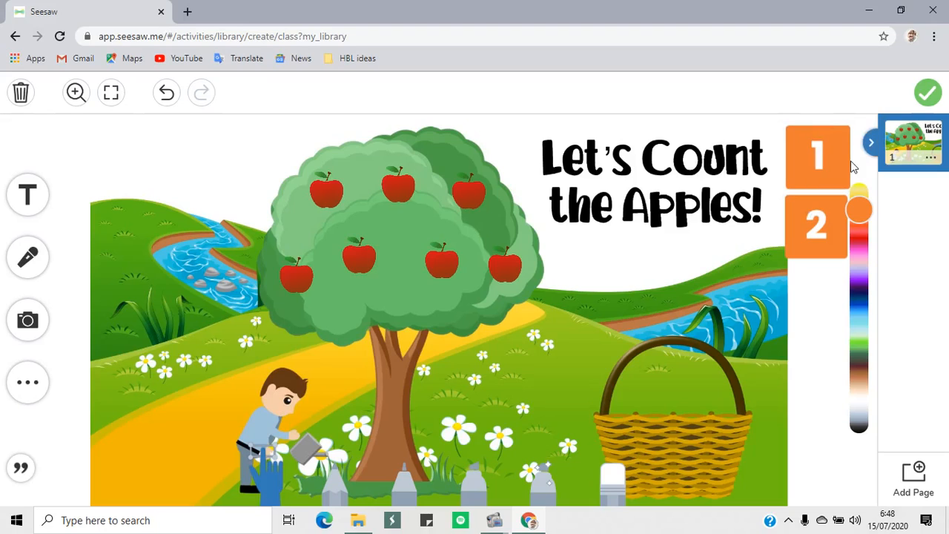
Paste another copy of the orange number label, place it directly below the number 2 label, and change its text to 3
left_click(825, 242)
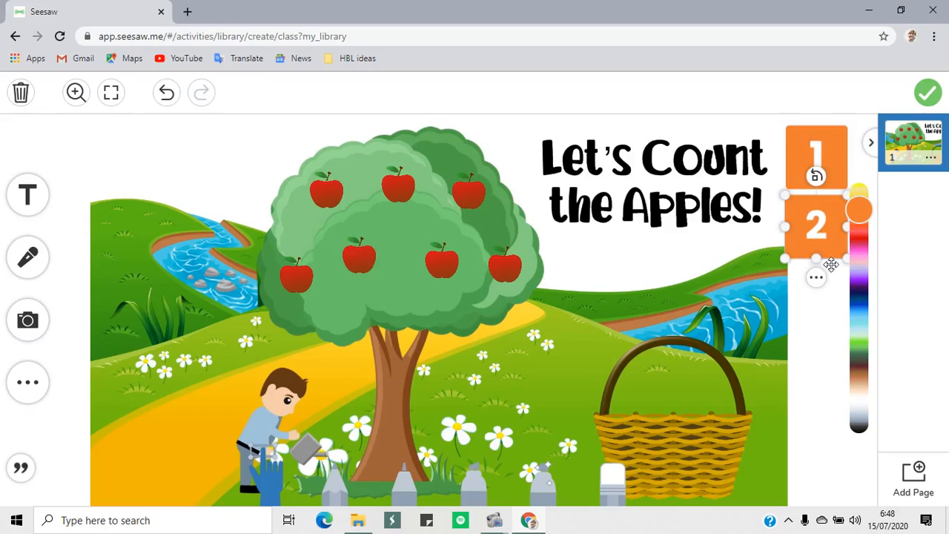
key("ctrl+v")
left_click_drag(410, 316, 829, 298)
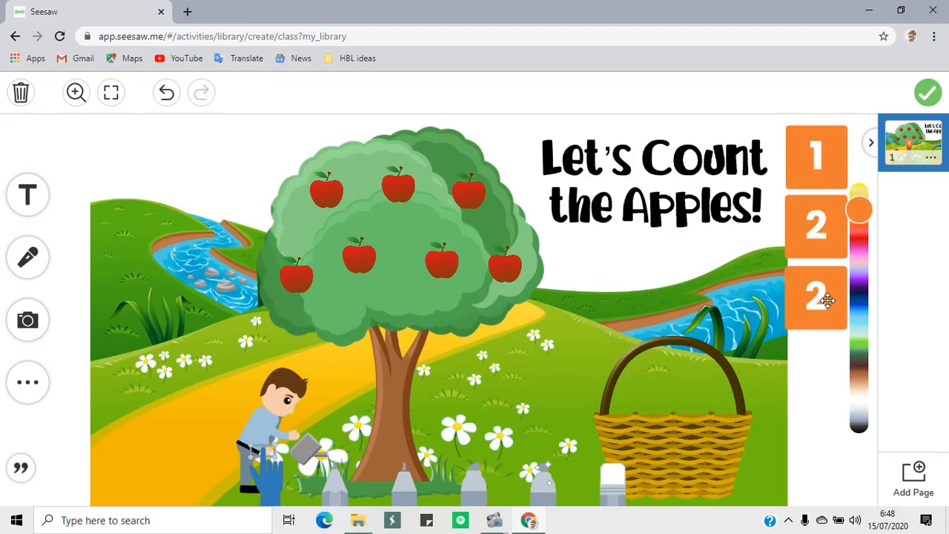
left_click(818, 300)
key("BackSpace")
type("3")
left_click(823, 355)
left_click(816, 388)
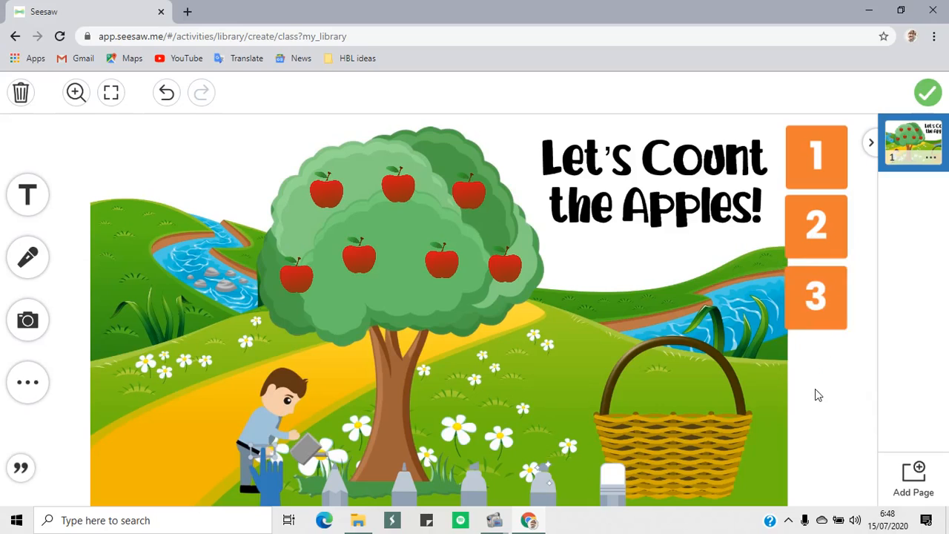
Paste a further orange number label, place it directly below the number 3 label, and change its text to 4
key("ctrl+v")
left_click_drag(452, 314, 818, 365)
double_click(834, 368)
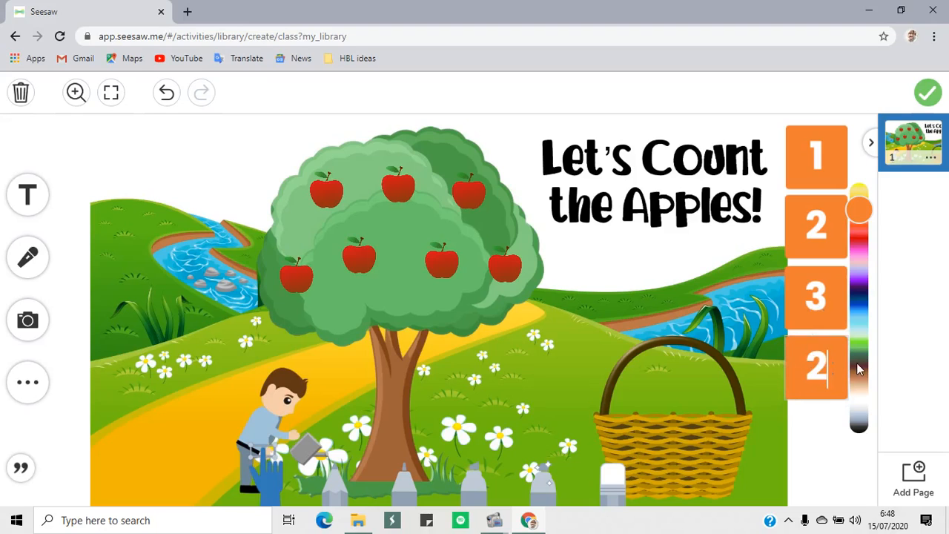
key("BackSpace")
type("4")
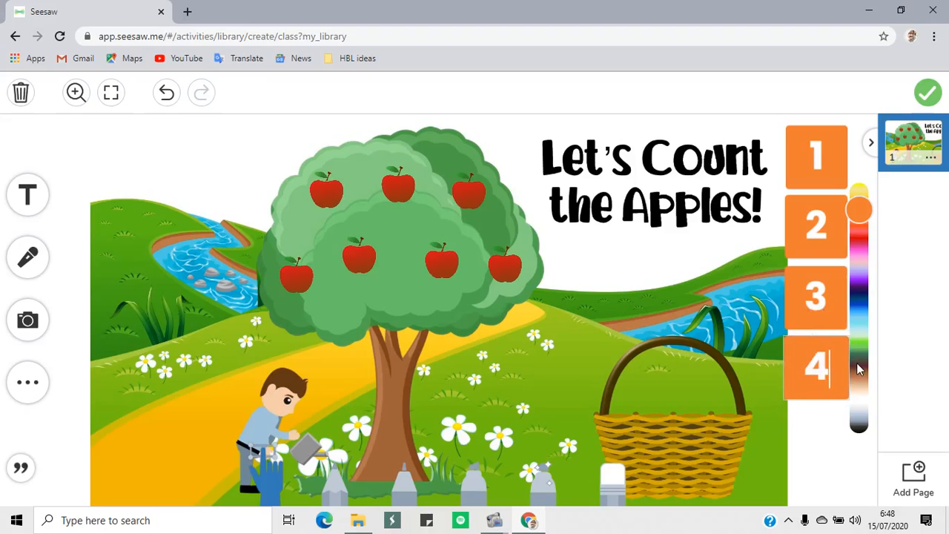
left_click(803, 438)
left_click(799, 469)
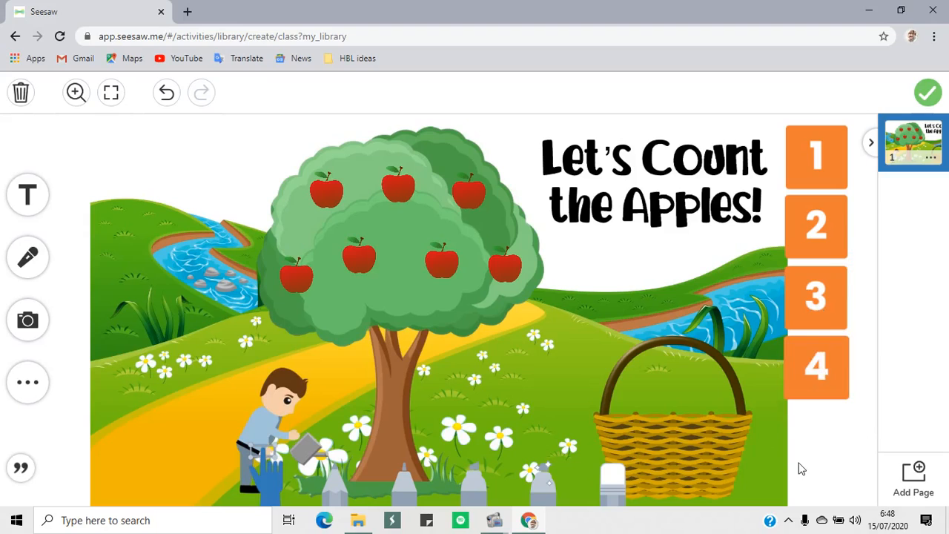
Paste one more orange number label, place it beneath the number 4 label beside the basket, and change its text to 5
key("ctrl+v")
double_click(398, 299)
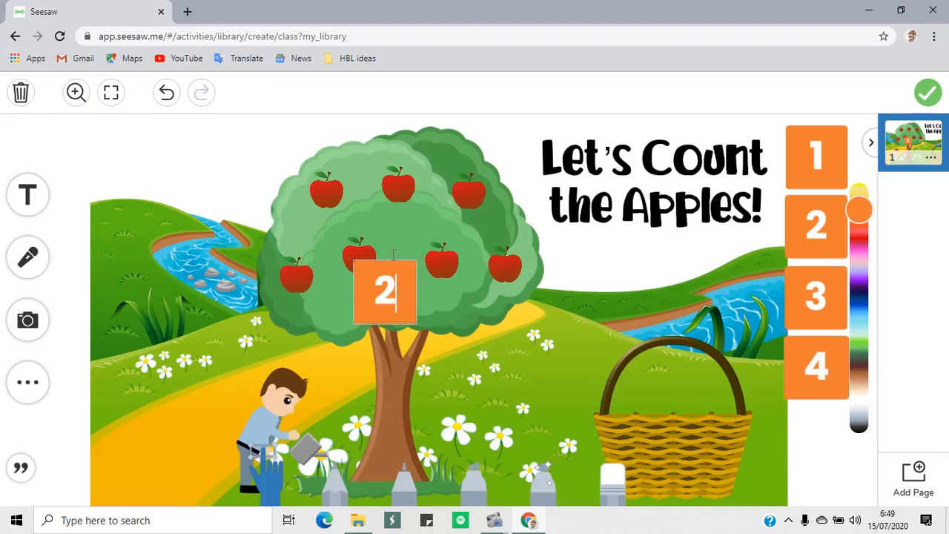
left_click(418, 340)
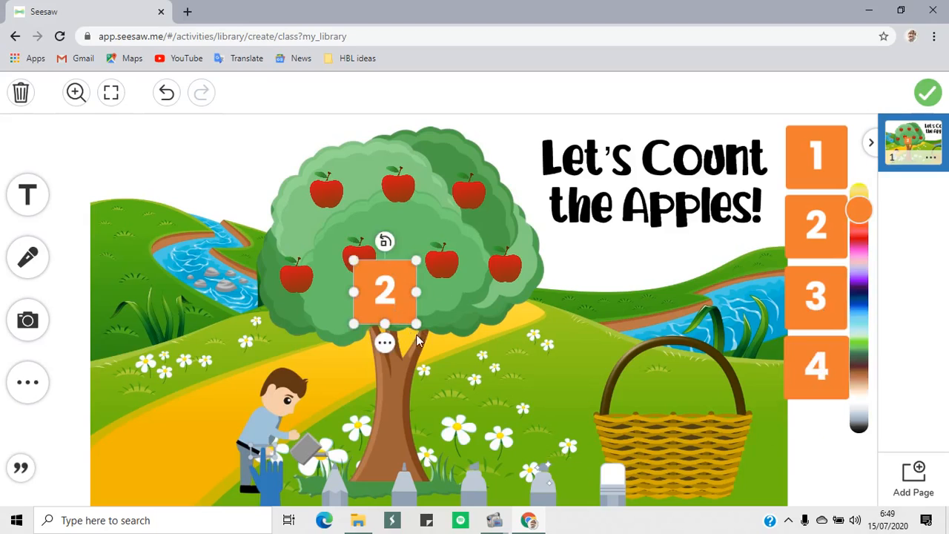
left_click_drag(414, 325, 832, 463)
left_click(834, 439)
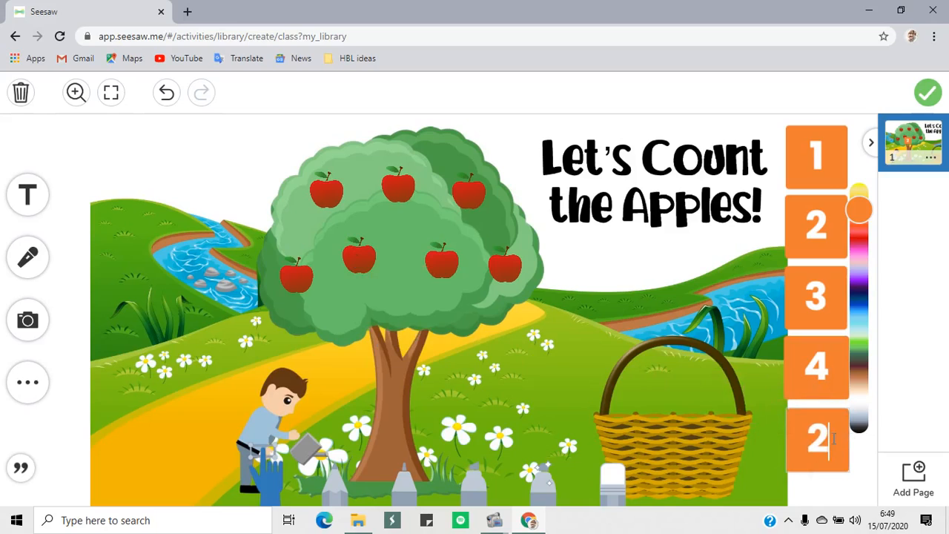
key("BackSpace")
type("5")
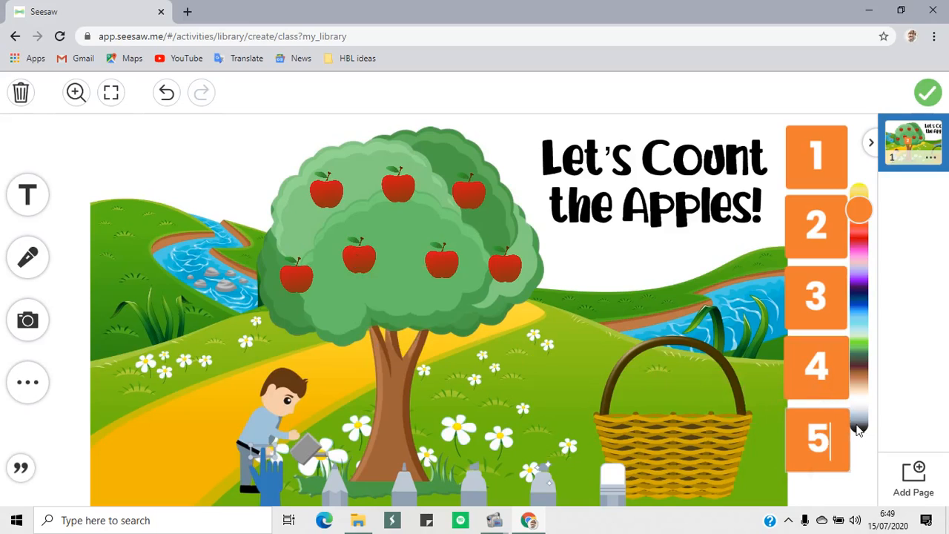
left_click(932, 347)
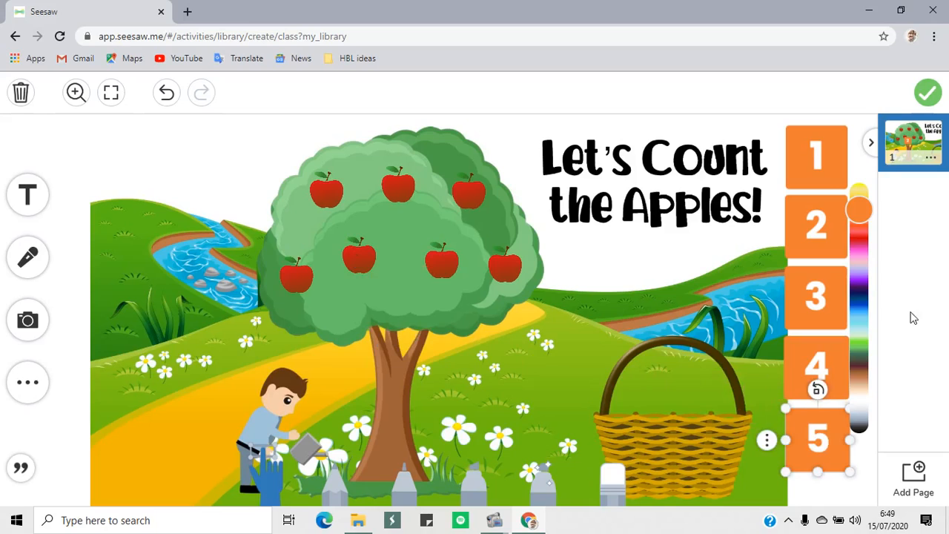
left_click(828, 488)
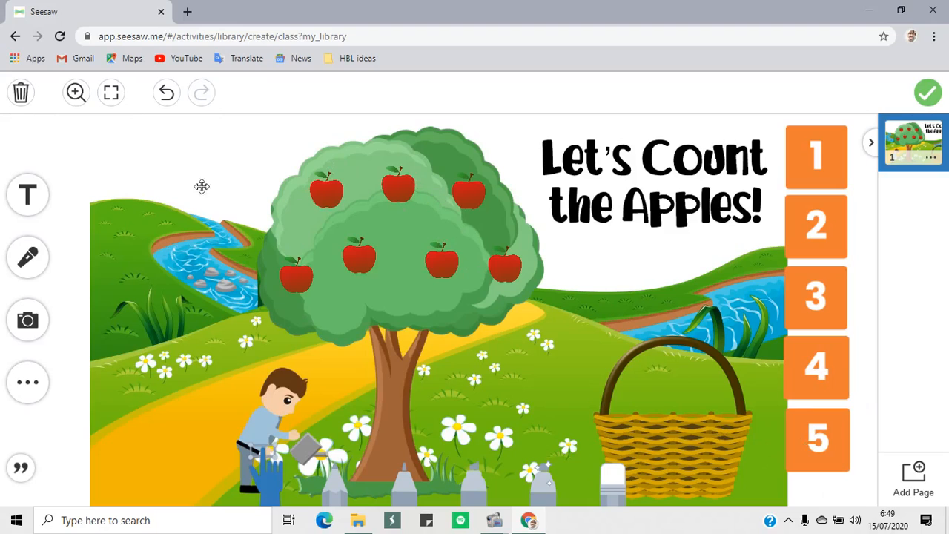
Lock the number 1 label in place and unlock it again
left_click(806, 170)
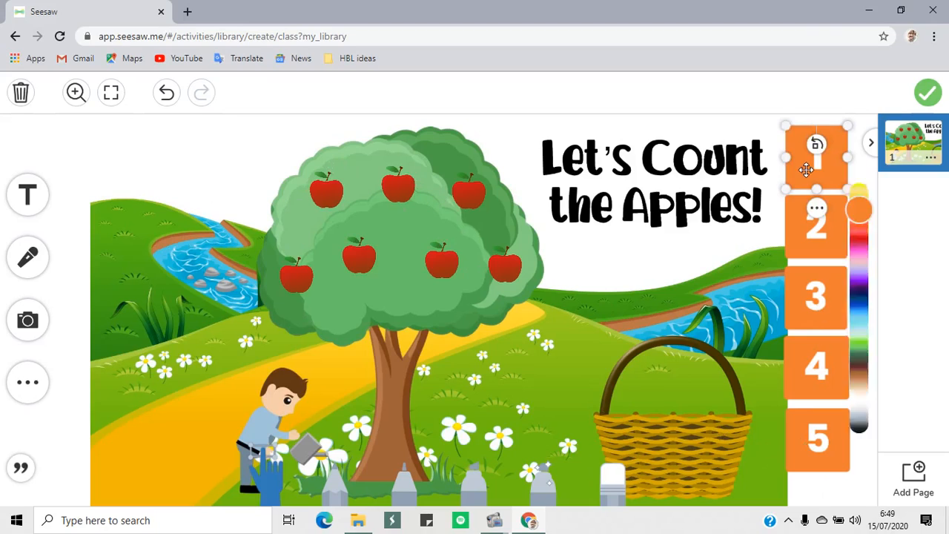
left_click(809, 206)
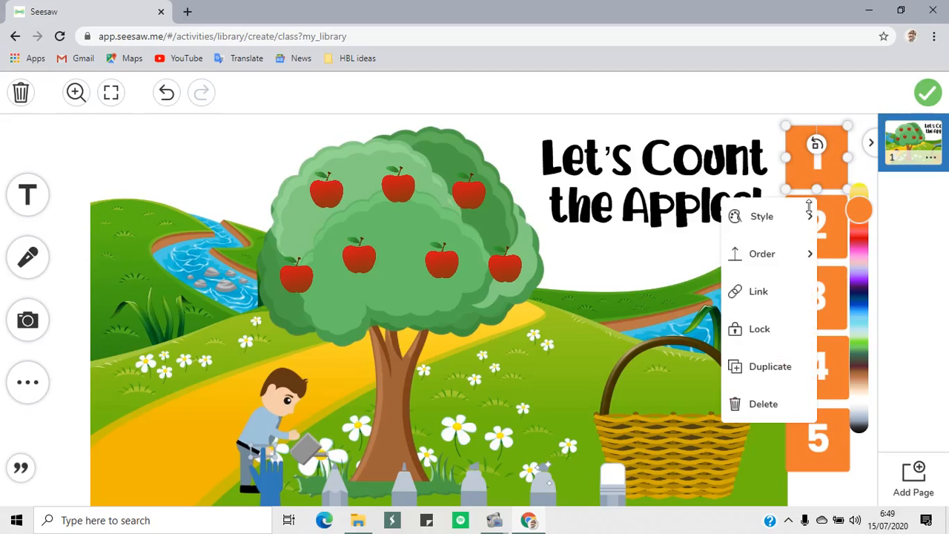
left_click(756, 333)
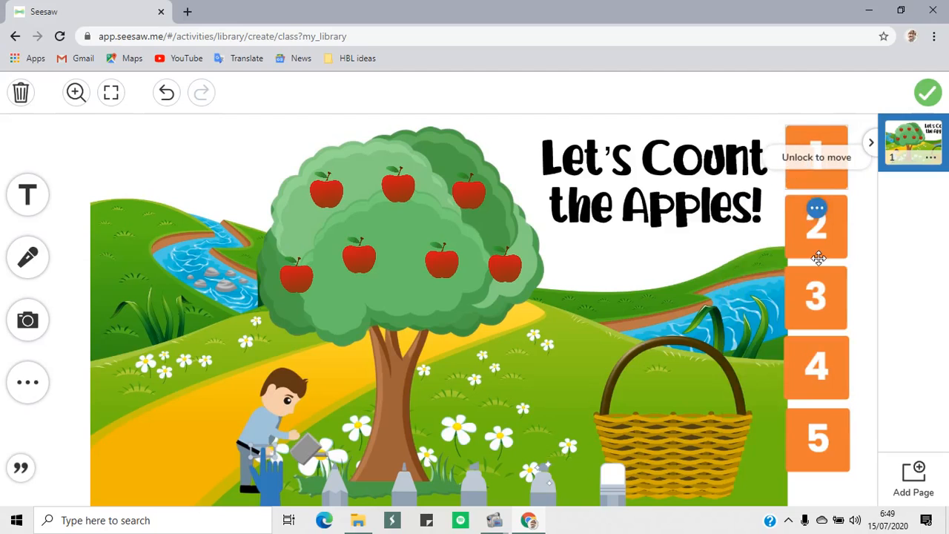
left_click(818, 211)
left_click(741, 332)
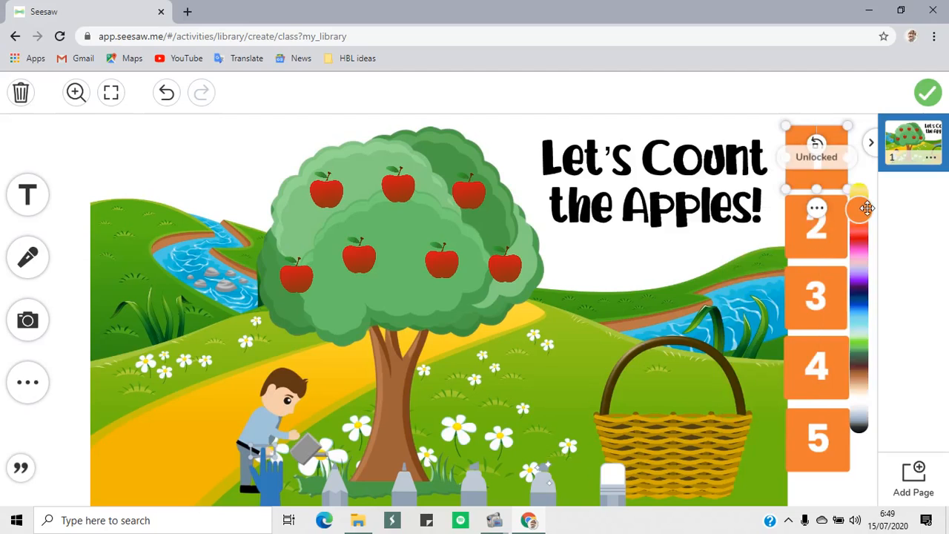
left_click(917, 266)
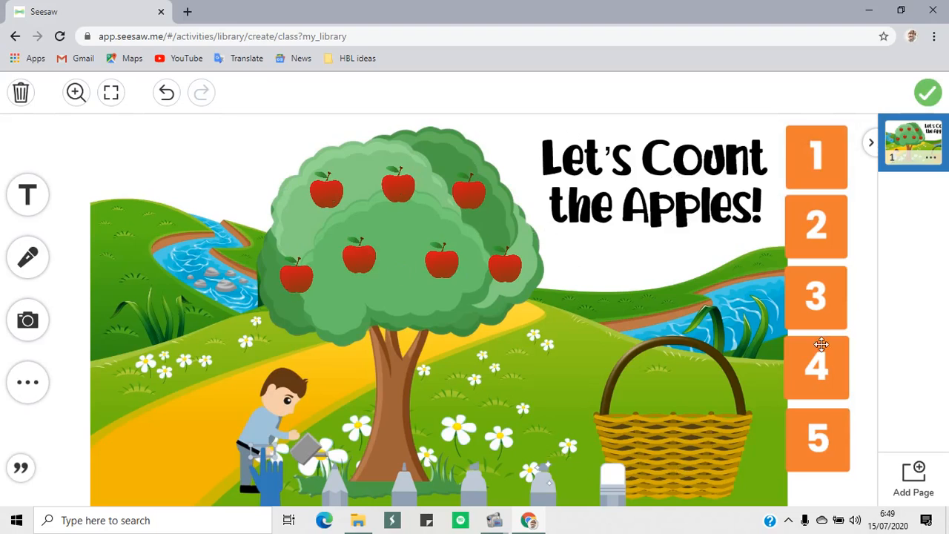
Attach the finished student template to the activity and save the new activity to the library
left_click(929, 93)
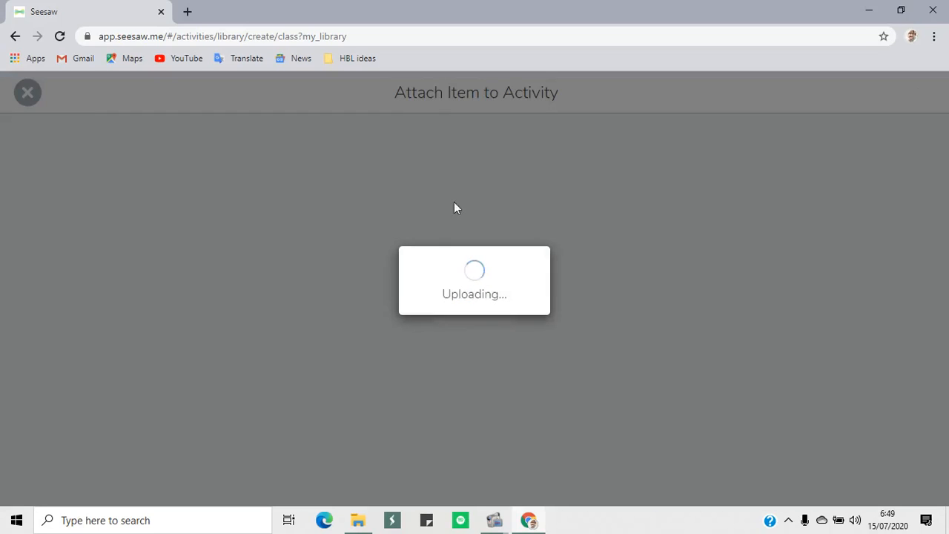
scroll(574, 290, "down", 4)
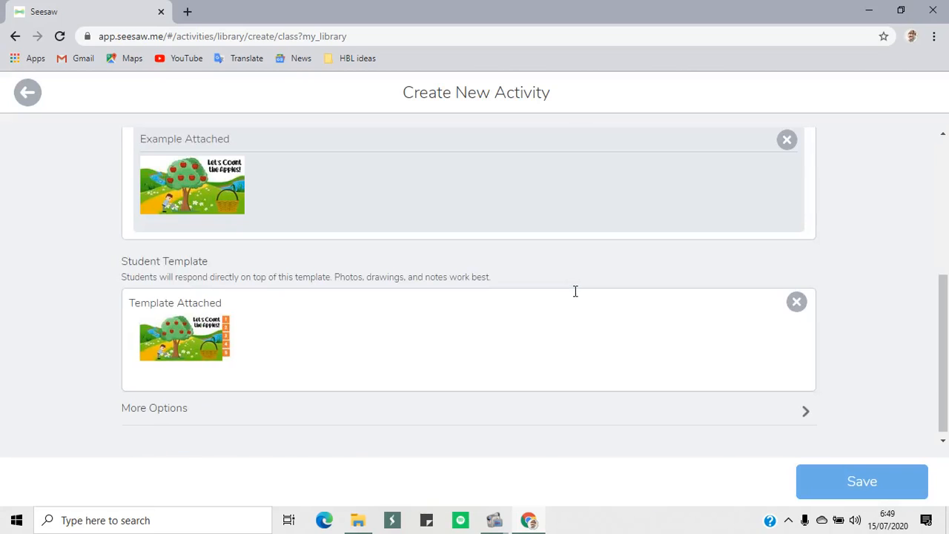
left_click(864, 486)
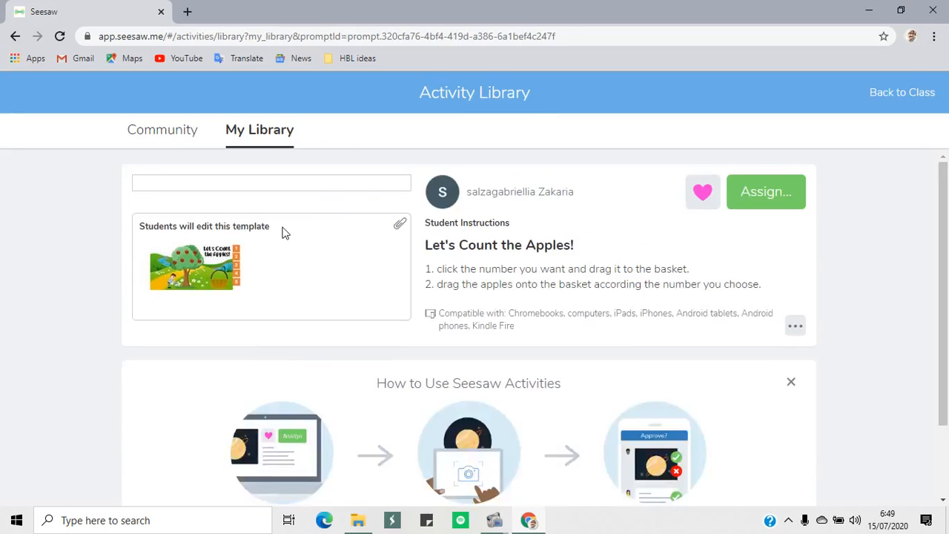
Assign the "Let's Count the Apples!" activity to the Sunflower Preschool class, filed in the Math folder
left_click(779, 201)
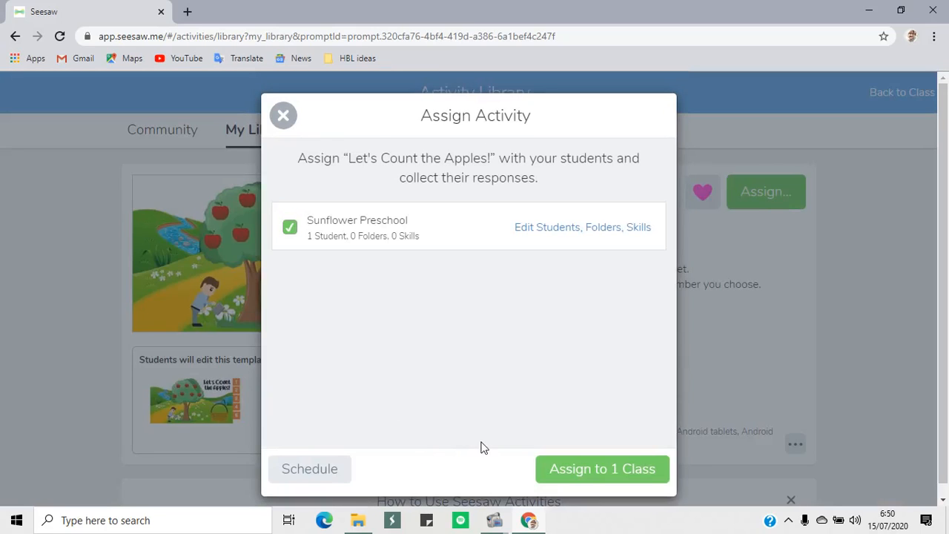
left_click(588, 229)
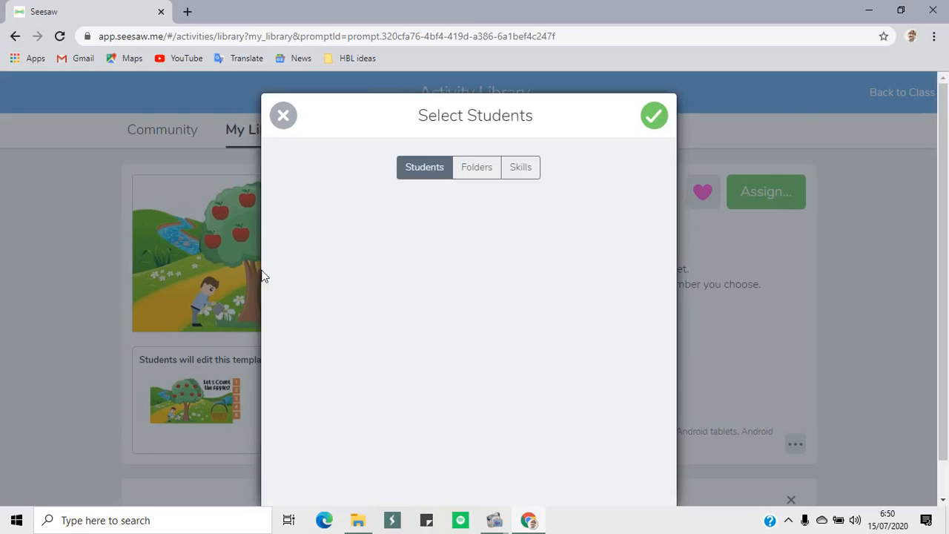
left_click(479, 168)
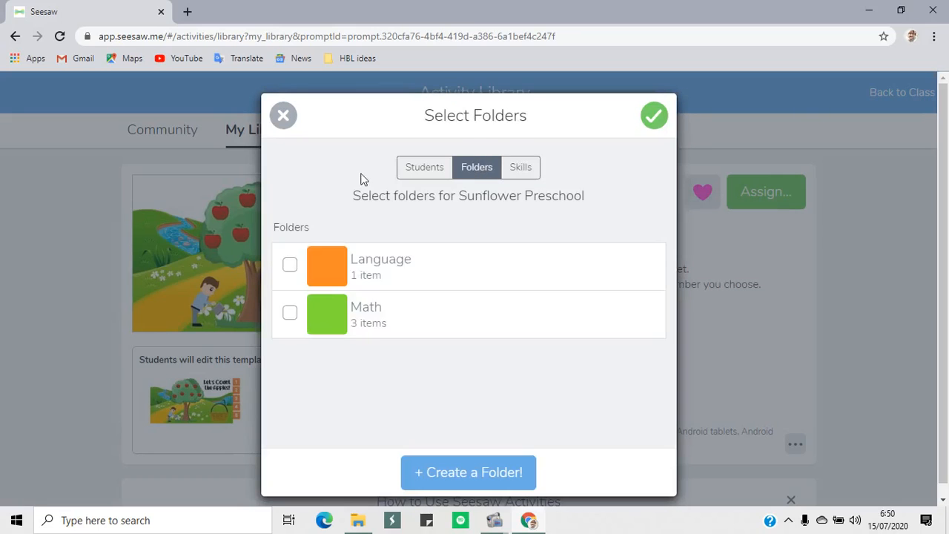
left_click(289, 314)
left_click(654, 118)
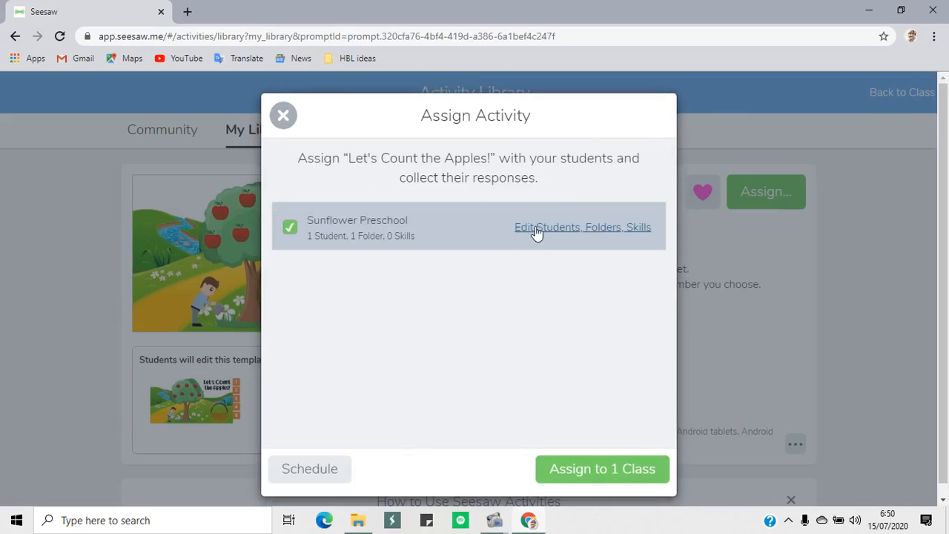
left_click(620, 470)
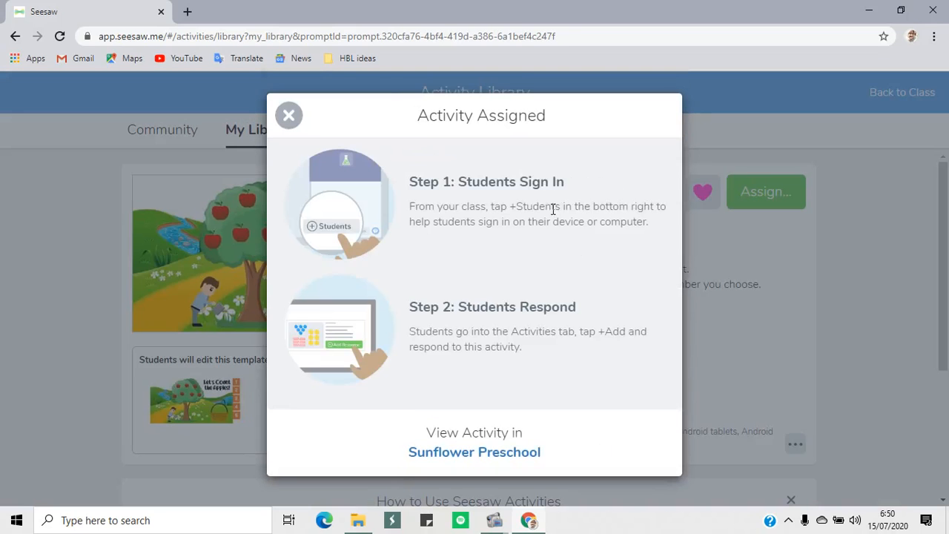
left_click(289, 115)
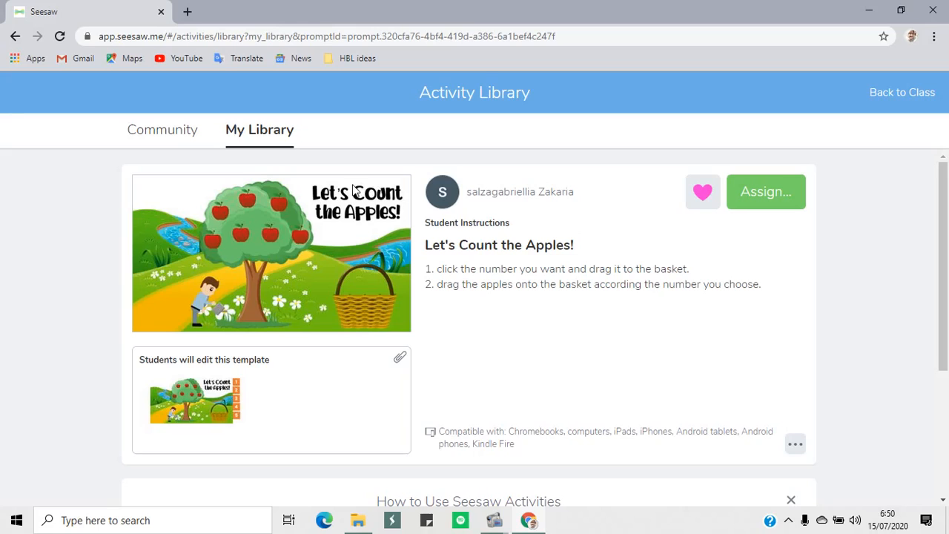
Return to the class, start a response to "Let's Count the Apples!" as Sample Student, and select the number 1 label
left_click(898, 95)
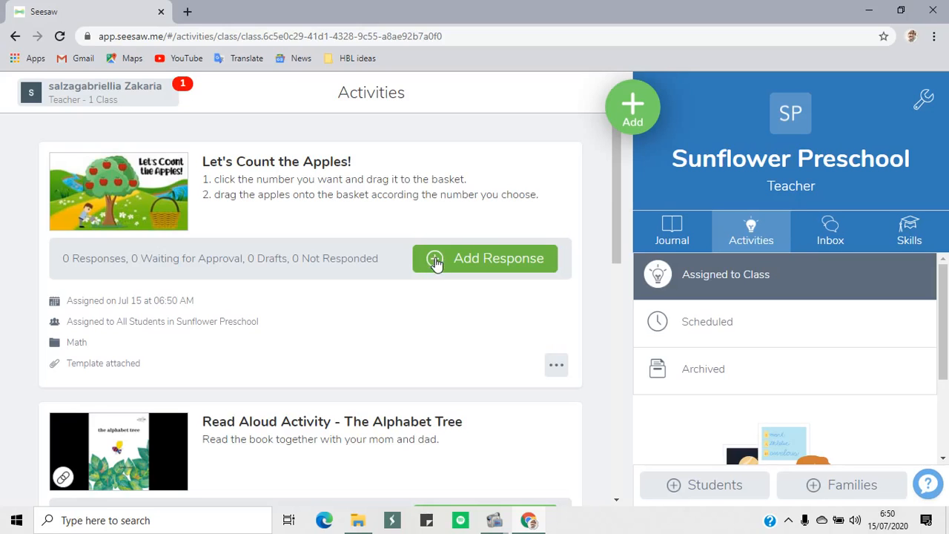
left_click(436, 260)
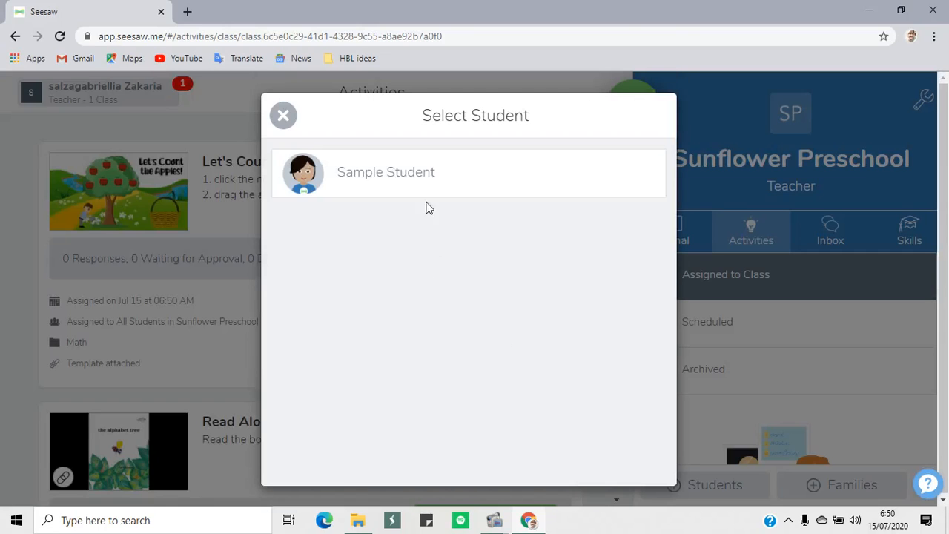
left_click(342, 180)
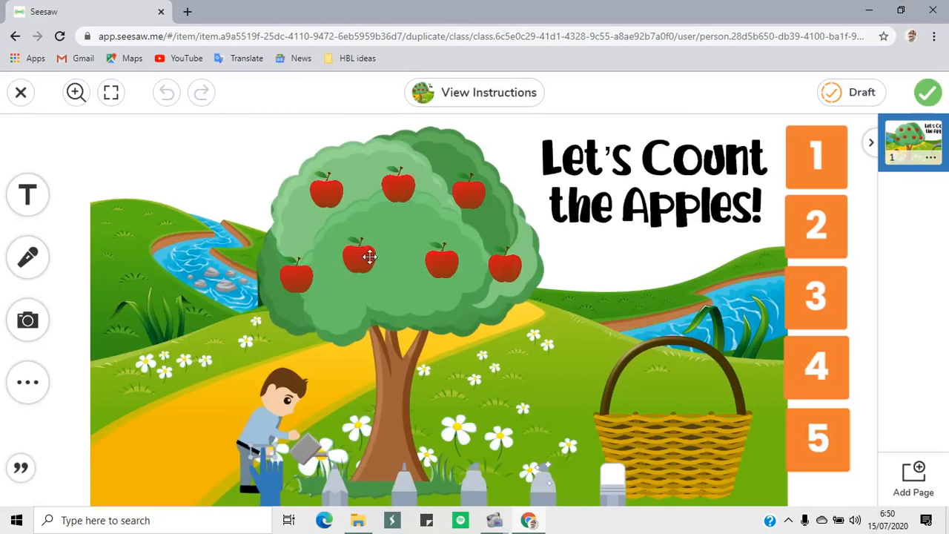
left_click_drag(818, 152, 818, 152)
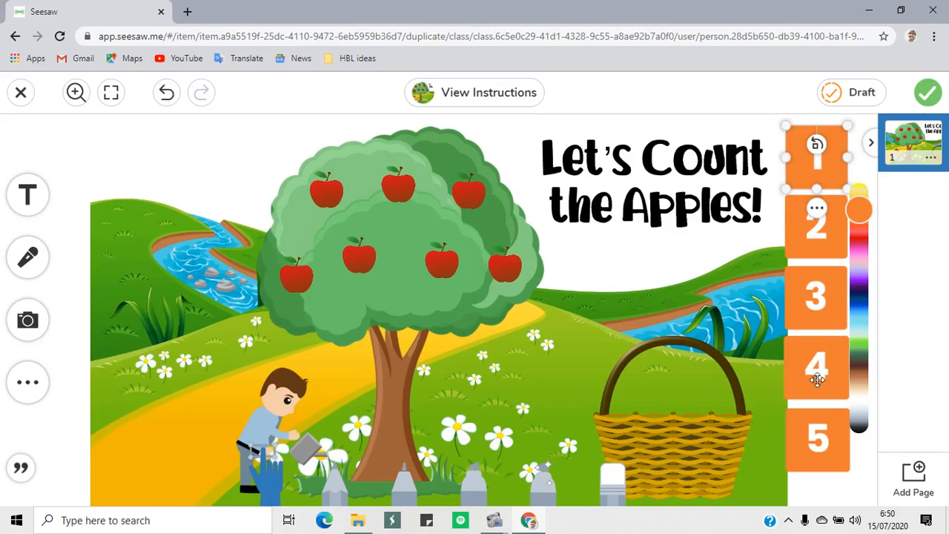
Place the number 4 label on the basket and move four apples from the tree into the basket
left_click_drag(816, 379, 682, 465)
left_click_drag(335, 195, 632, 401)
left_click_drag(445, 264, 667, 387)
left_click_drag(507, 263, 721, 392)
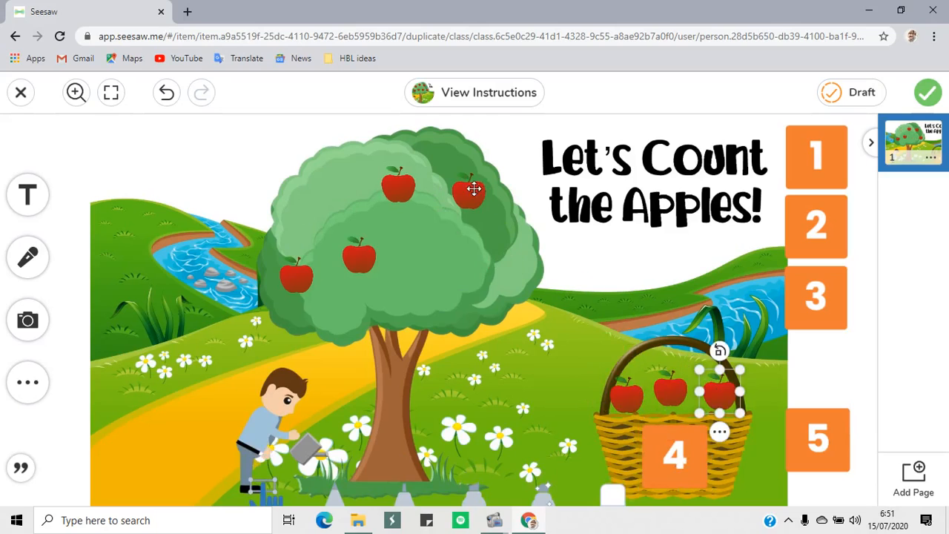
left_click_drag(361, 256, 675, 353)
left_click(903, 369)
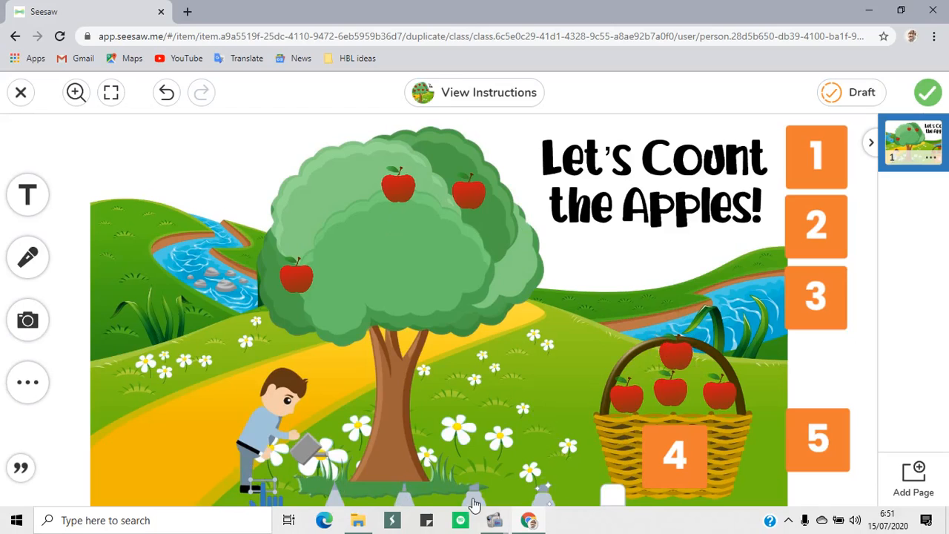
Submit the finished apple-counting response and review the posted work in Sample Student's journal
left_click(929, 94)
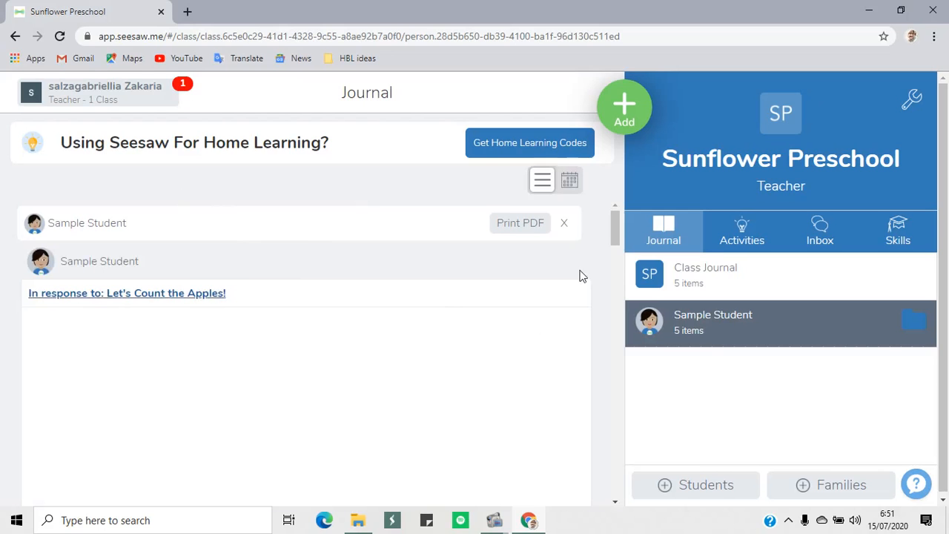
scroll(586, 281, "down", 3)
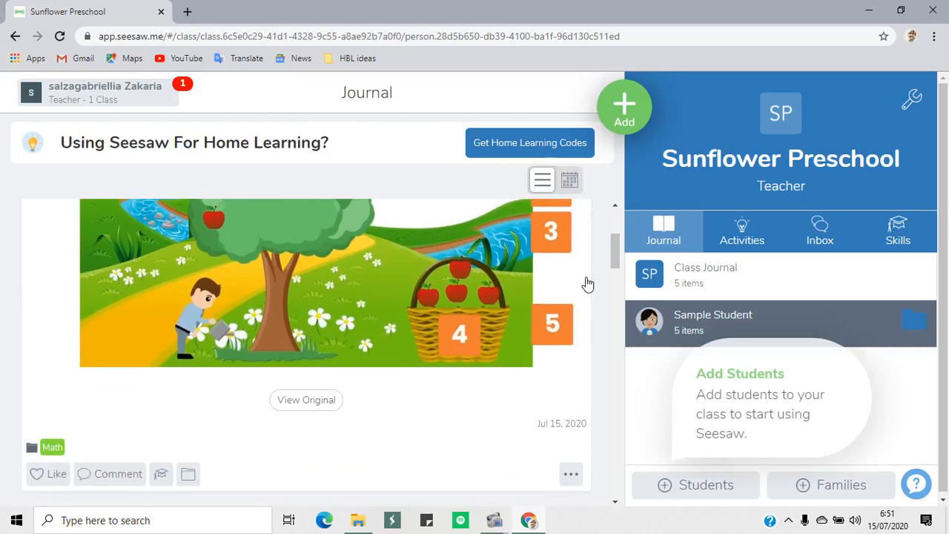
scroll(586, 285, "up", 2)
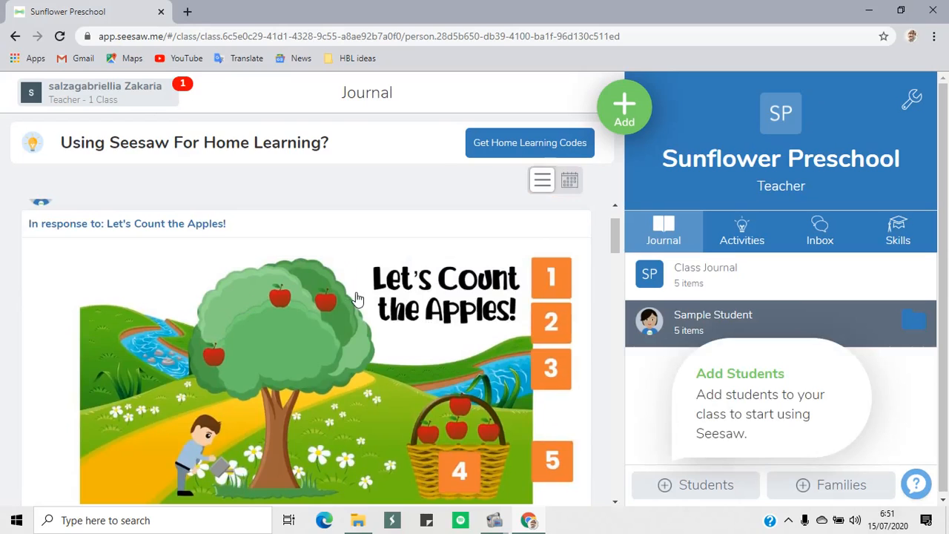
scroll(356, 300, "down", 1)
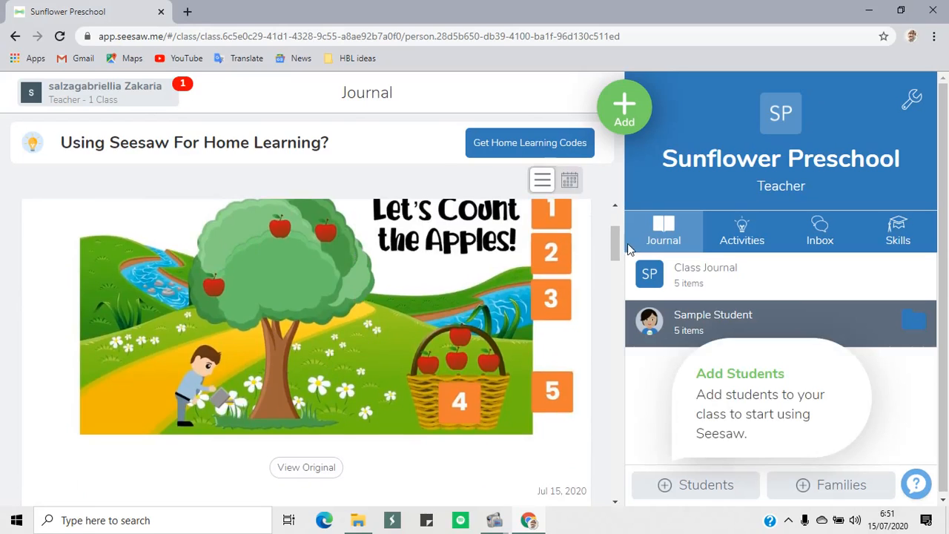
mouse_move(616, 249)
left_mouse_down()
mouse_move(616, 262)
mouse_move(615, 245)
left_mouse_up()
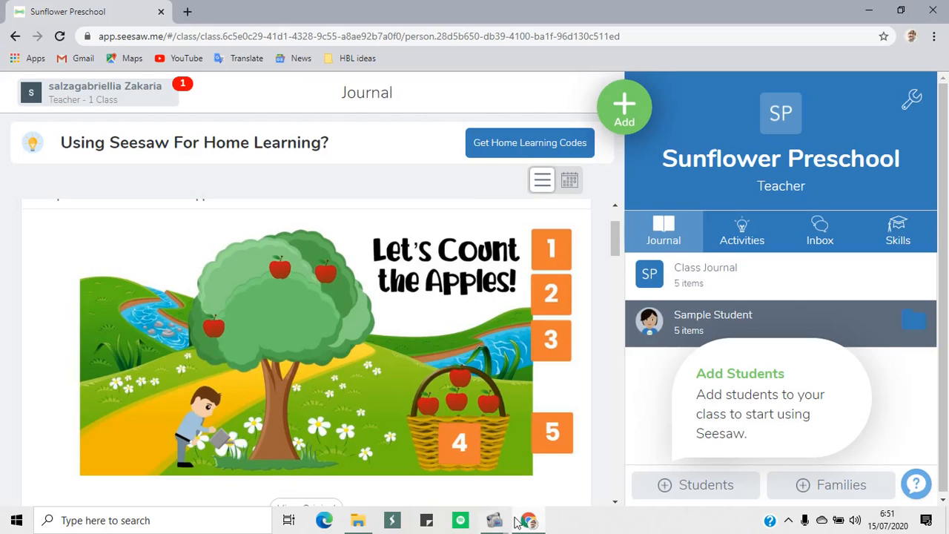
mouse_move(496, 525)
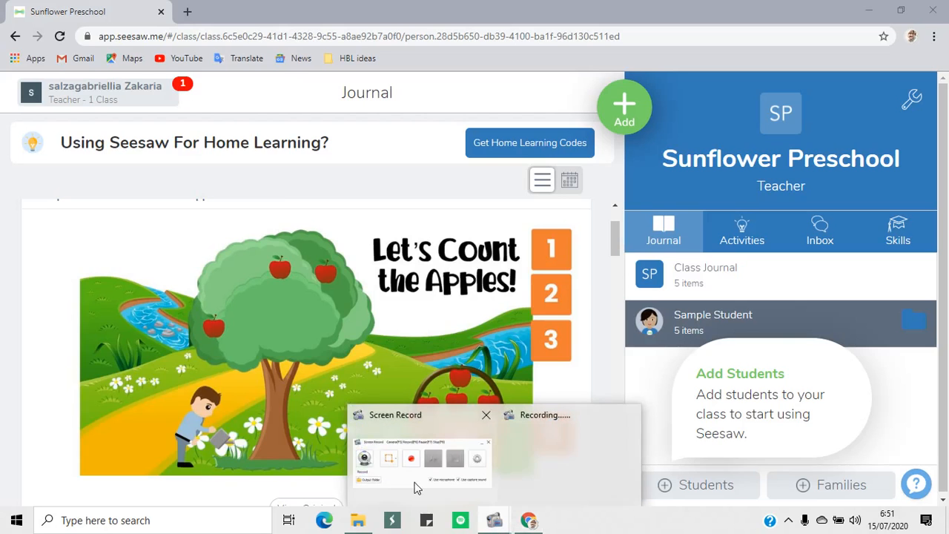
mouse_move(408, 482)
left_click(416, 482)
left_click(627, 342)
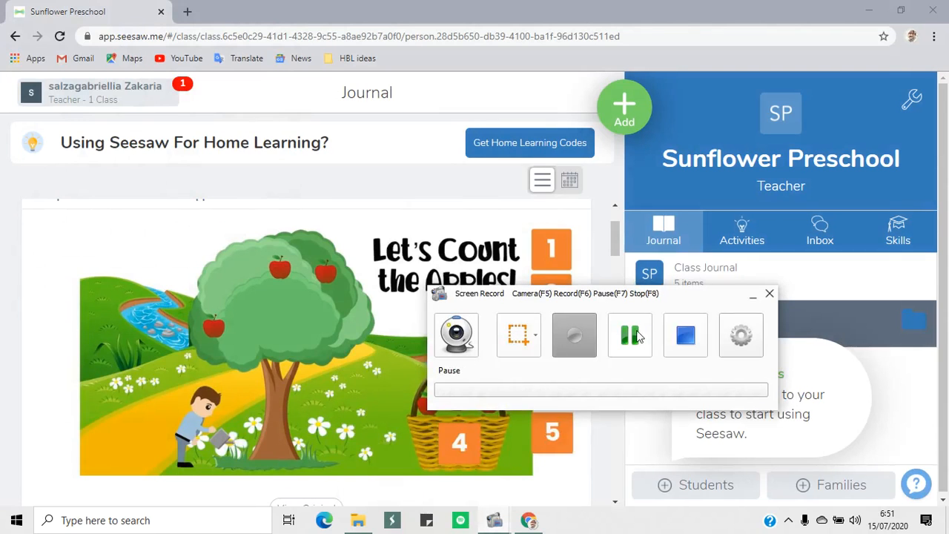